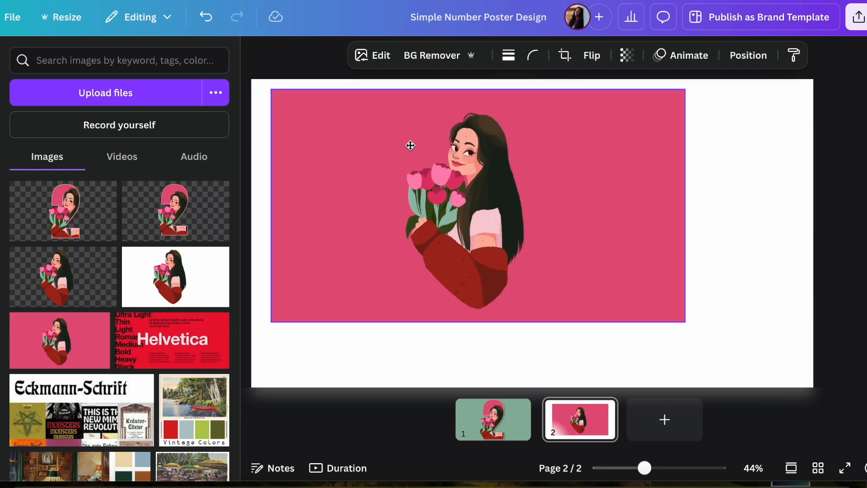
# Step: Enlarge the pink-background illustration to fill the page and place the white-background version over it at full-page size
pyautogui.moveTo(665, 312); pyautogui.dragTo(813, 387)
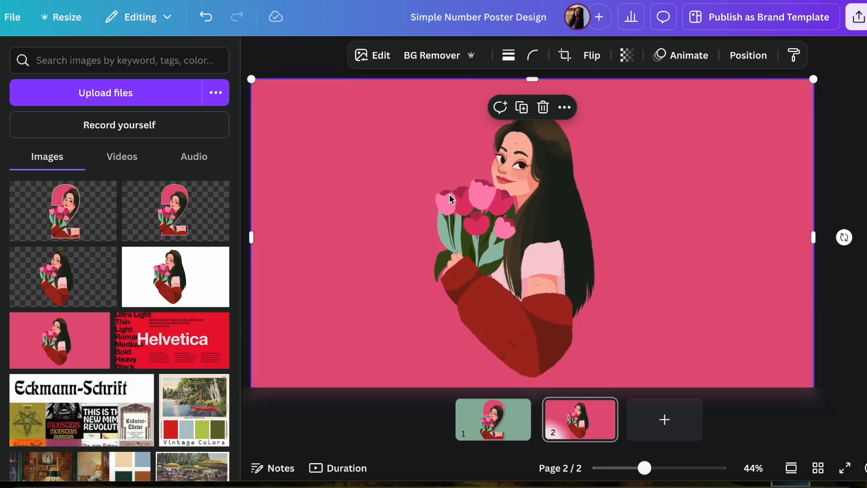
pyautogui.click(152, 287)
pyautogui.moveTo(459, 227); pyautogui.dragTo(385, 182)
pyautogui.moveTo(666, 312); pyautogui.dragTo(823, 380)
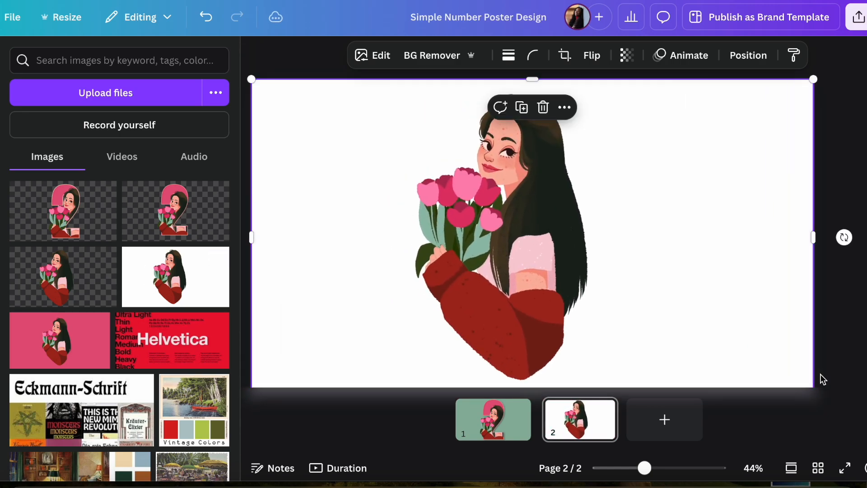
# Step: Move the pink-background illustration above the white-background one in the layer order
pyautogui.click(565, 107)
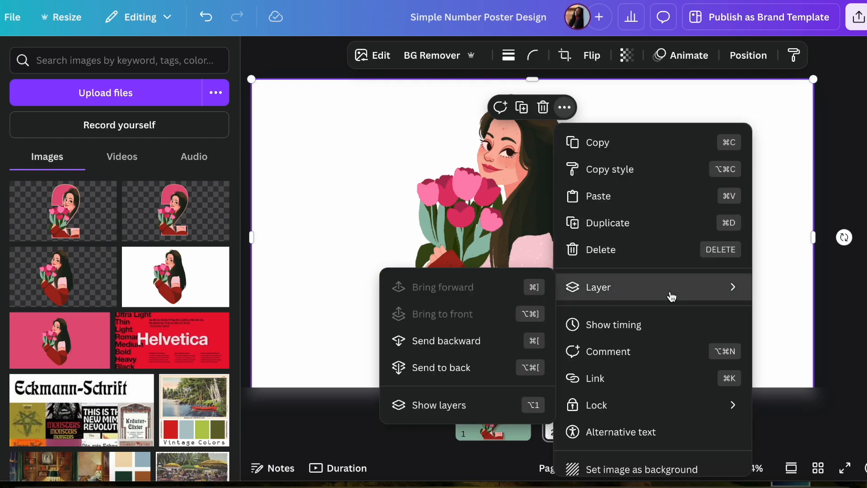
pyautogui.moveTo(623, 287)
pyautogui.click(497, 403)
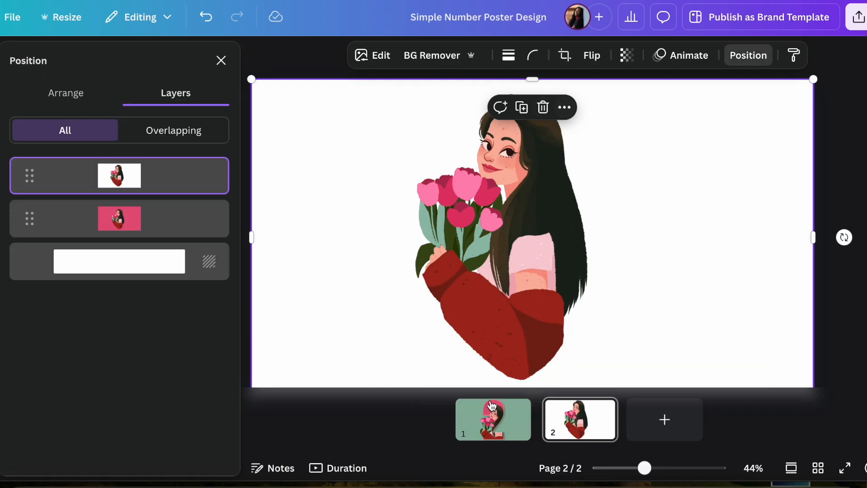
pyautogui.moveTo(172, 218); pyautogui.dragTo(175, 162)
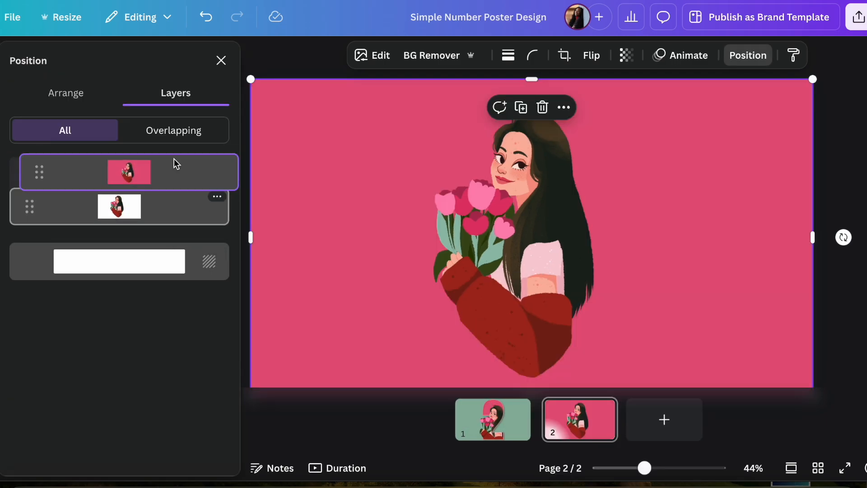
# Step: Insert the number 2 frame, enlarge it and position it over the woman, flush with the page's upper edge
pyautogui.click(1, 97)
pyautogui.click(36, 170)
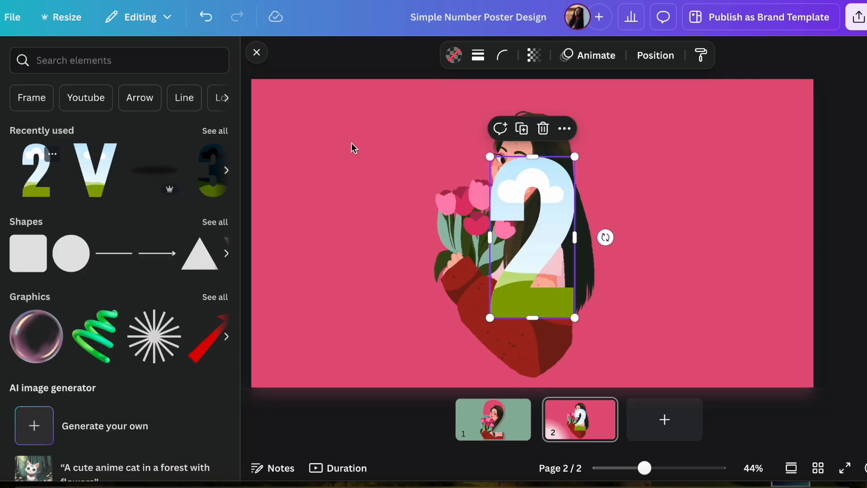
pyautogui.moveTo(537, 207); pyautogui.dragTo(515, 154)
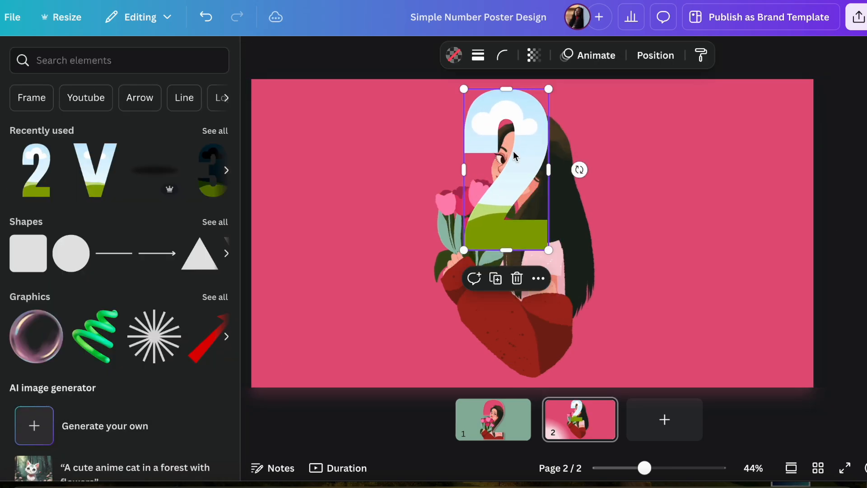
pyautogui.moveTo(549, 249); pyautogui.dragTo(587, 303)
pyautogui.moveTo(523, 254); pyautogui.dragTo(505, 251)
# Step: Duplicate the pink-background illustration and drop the copy into the number 2 frame
pyautogui.click(390, 338)
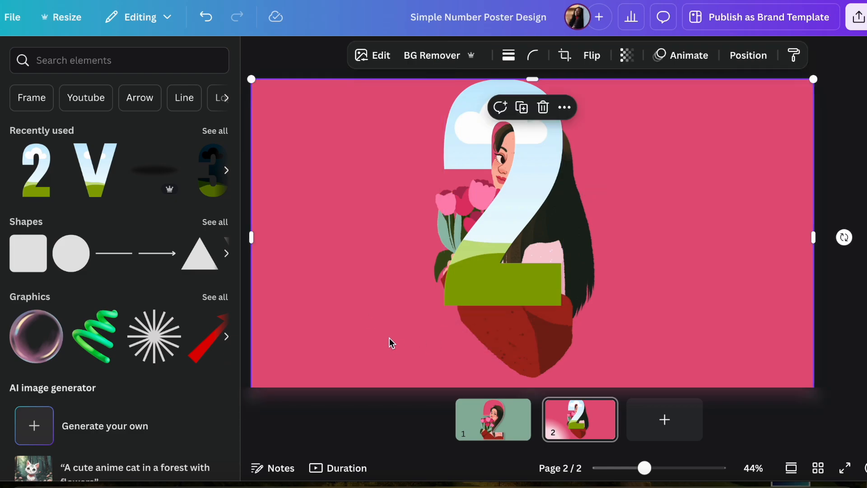
pyautogui.press('super+]')
pyautogui.moveTo(504, 303); pyautogui.dragTo(514, 244)
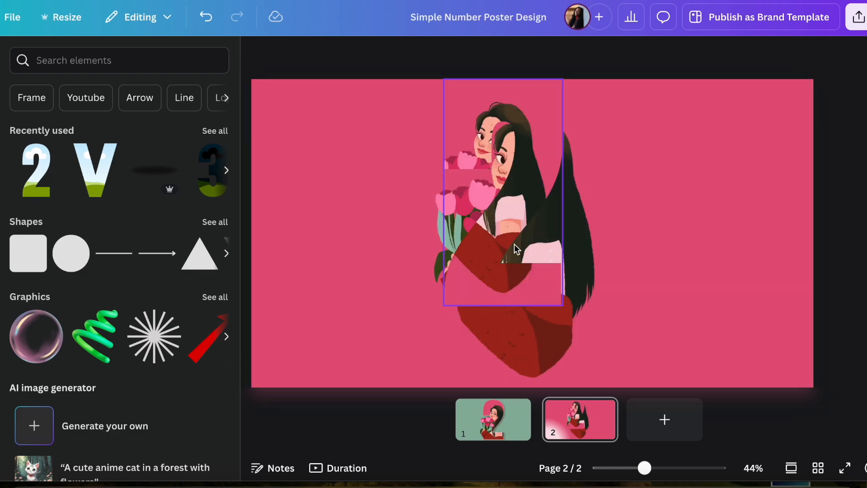
# Step: Enlarge and reposition the image inside the number 2 frame so it fills the page area and matches the illustration behind
pyautogui.doubleClick(512, 202)
pyautogui.moveTo(511, 202); pyautogui.dragTo(529, 233)
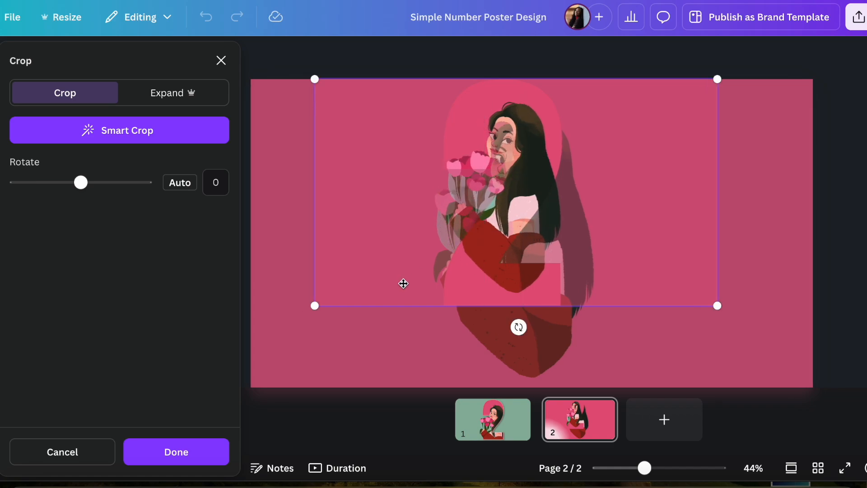
pyautogui.moveTo(318, 308); pyautogui.dragTo(262, 432)
pyautogui.moveTo(322, 288); pyautogui.dragTo(387, 315)
pyautogui.moveTo(510, 260); pyautogui.dragTo(511, 273)
pyautogui.moveTo(283, 359); pyautogui.dragTo(265, 399)
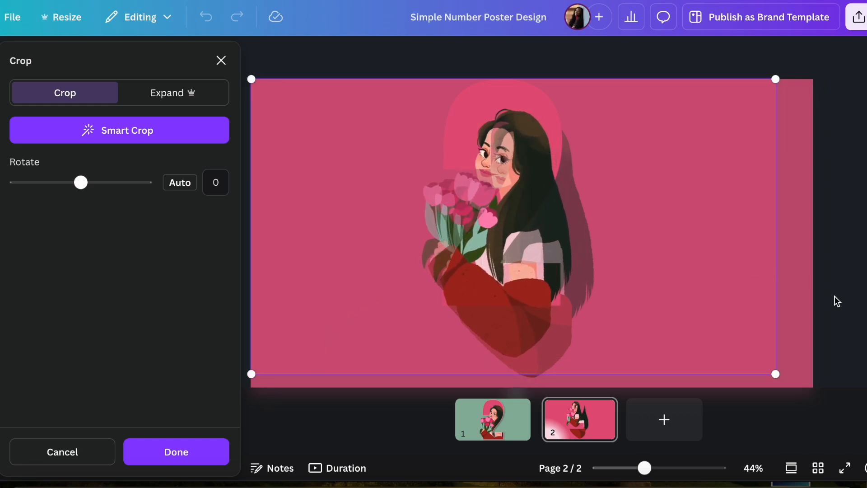
pyautogui.moveTo(784, 383); pyautogui.dragTo(825, 386)
pyautogui.press('Return')
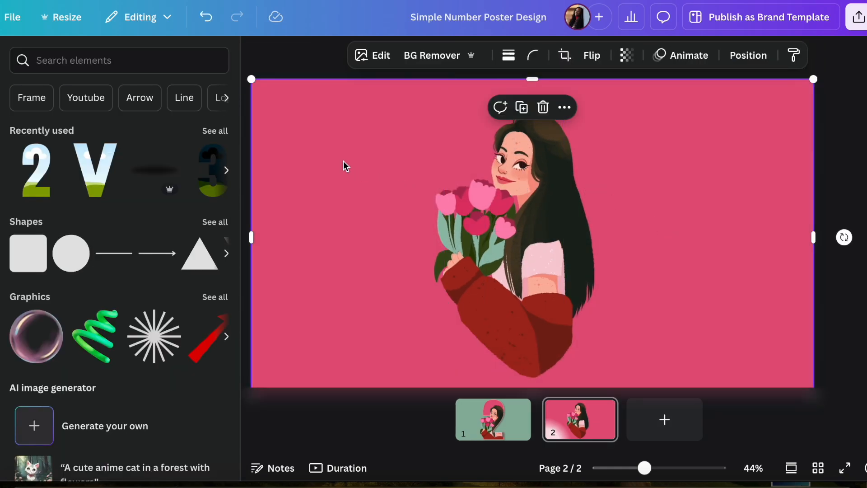
# Step: Remove the background from the full-page pink illustration behind the number 2 frame
pyautogui.click(319, 60)
pyautogui.click(297, 100)
pyautogui.click(436, 65)
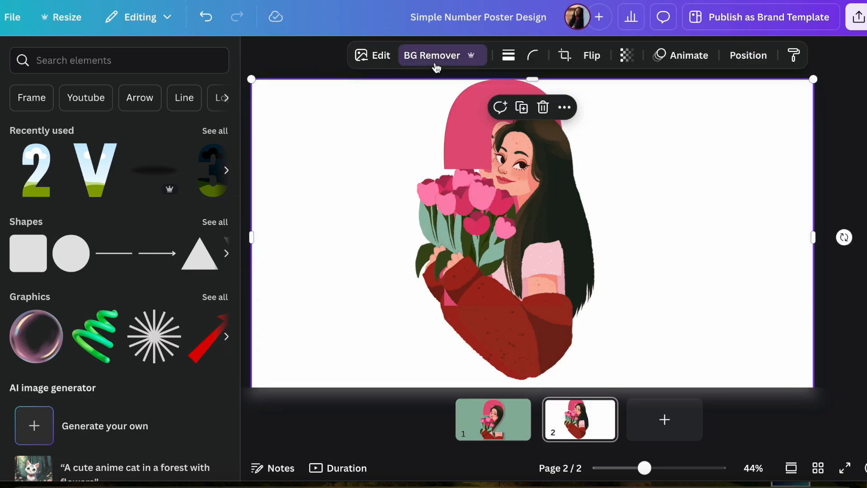
pyautogui.doubleClick(275, 100)
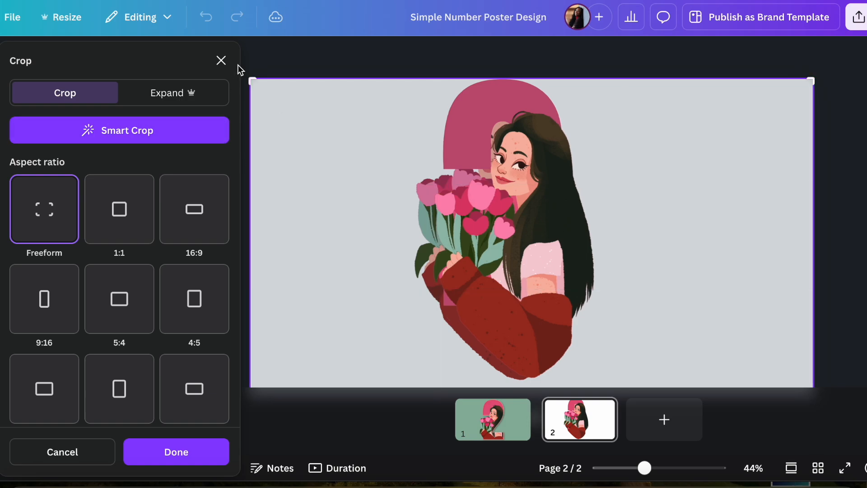
pyautogui.click(215, 451)
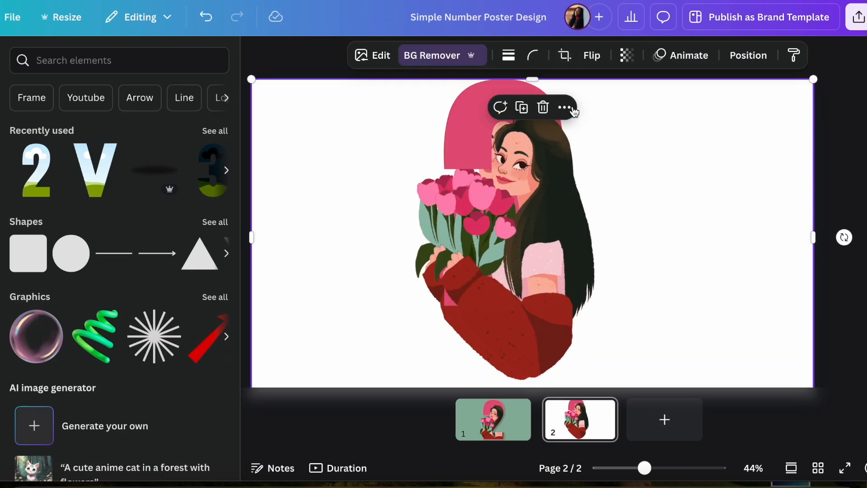
# Step: Move the white-background illustration up in the layer order, between the number 2 frame and the pink illustration's cut-out
pyautogui.click(572, 109)
pyautogui.moveTo(618, 289)
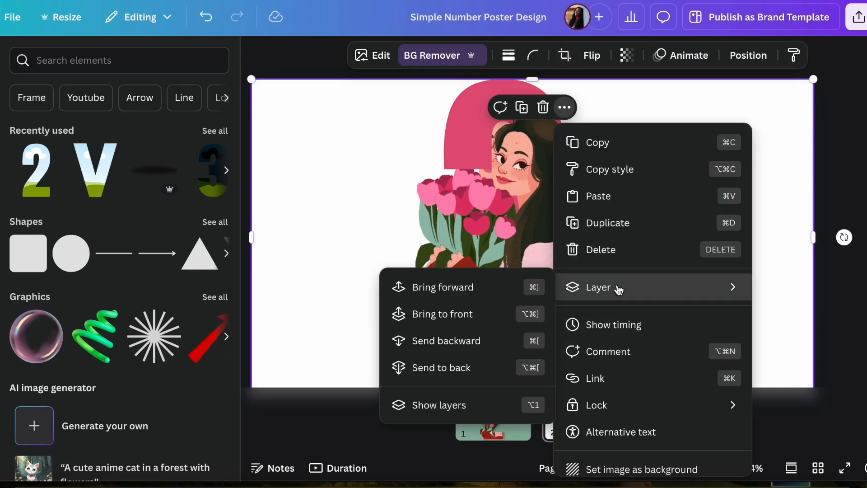
pyautogui.click(475, 405)
pyautogui.moveTo(109, 266); pyautogui.dragTo(145, 207)
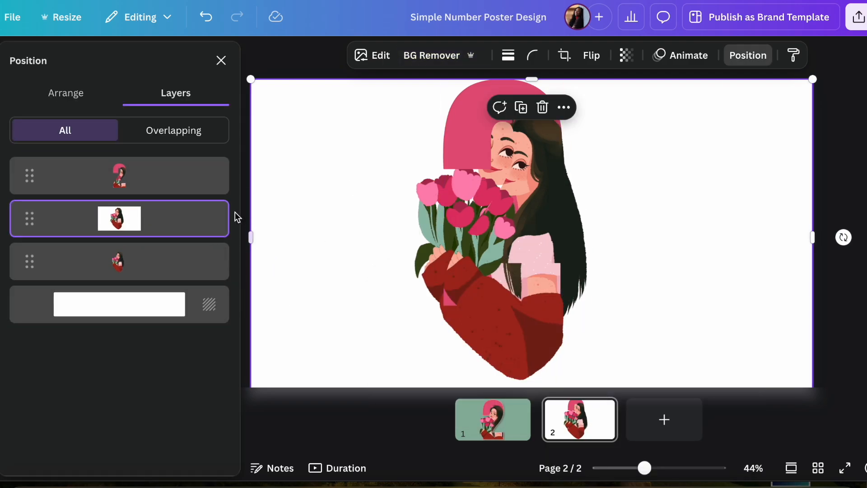
pyautogui.doubleClick(402, 224)
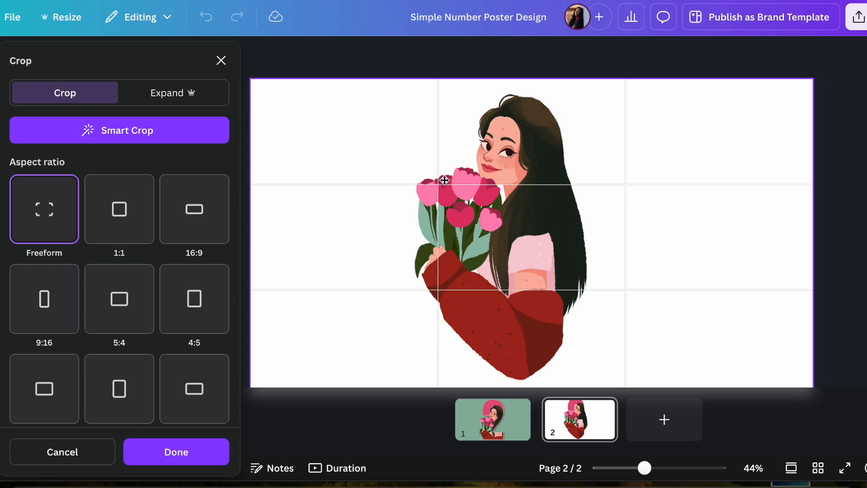
pyautogui.click(183, 447)
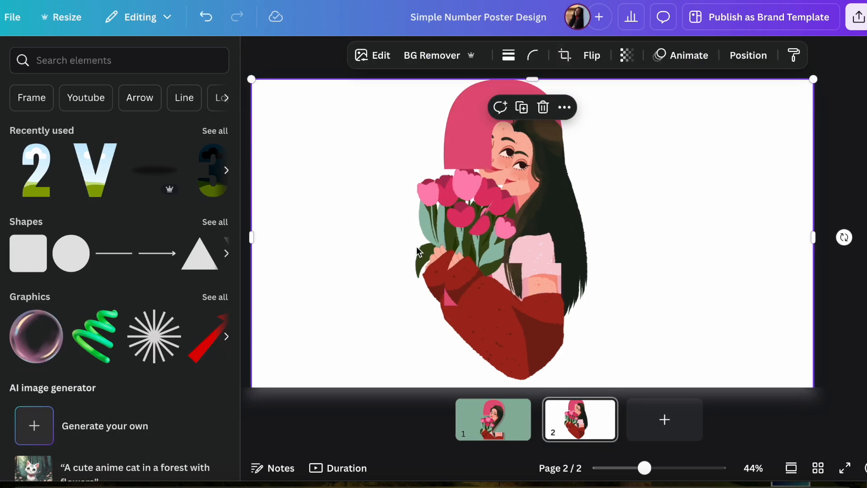
# Step: Remove the white-background illustration's background and shift it to line up with the woman inside the number 2 frame
pyautogui.click(451, 199)
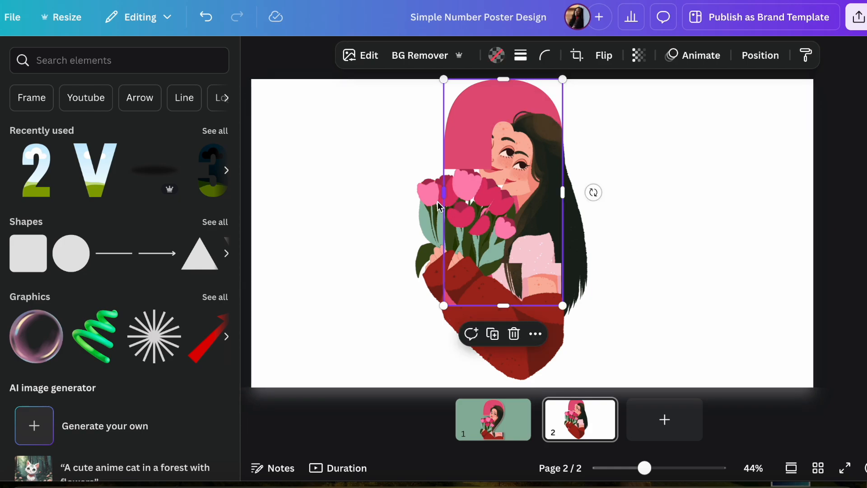
pyautogui.moveTo(572, 245); pyautogui.dragTo(594, 249)
pyautogui.doubleClick(591, 244)
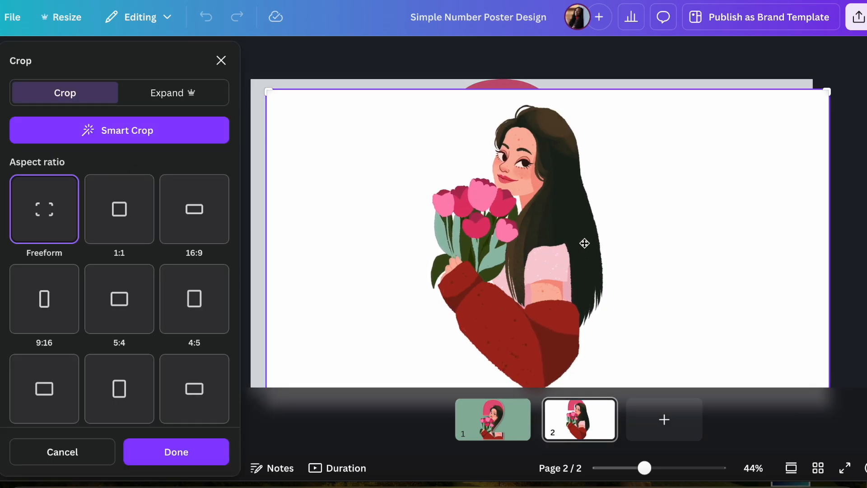
pyautogui.click(209, 449)
pyautogui.moveTo(607, 251)
pyautogui.mouseDown()
pyautogui.moveTo(592, 238)
pyautogui.moveTo(600, 246)
pyautogui.mouseUp()
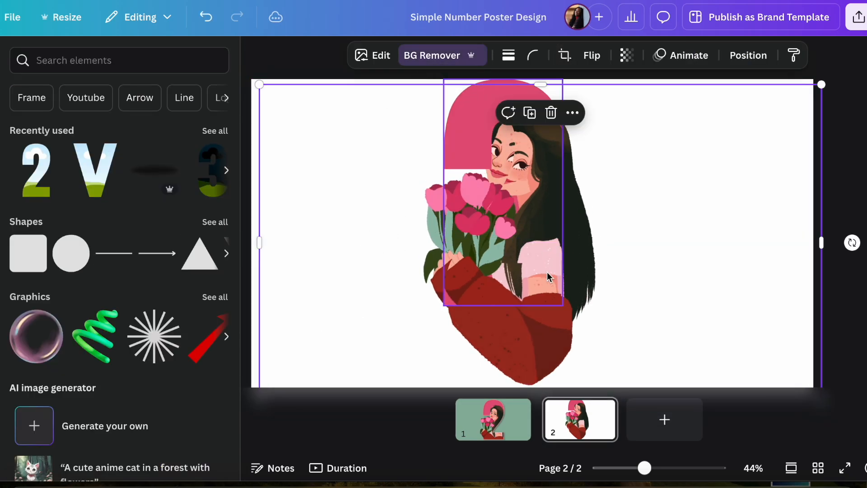
pyautogui.moveTo(609, 267)
pyautogui.mouseDown()
pyautogui.moveTo(615, 250)
pyautogui.moveTo(629, 275)
pyautogui.moveTo(617, 270)
pyautogui.moveTo(621, 261)
pyautogui.mouseUp()
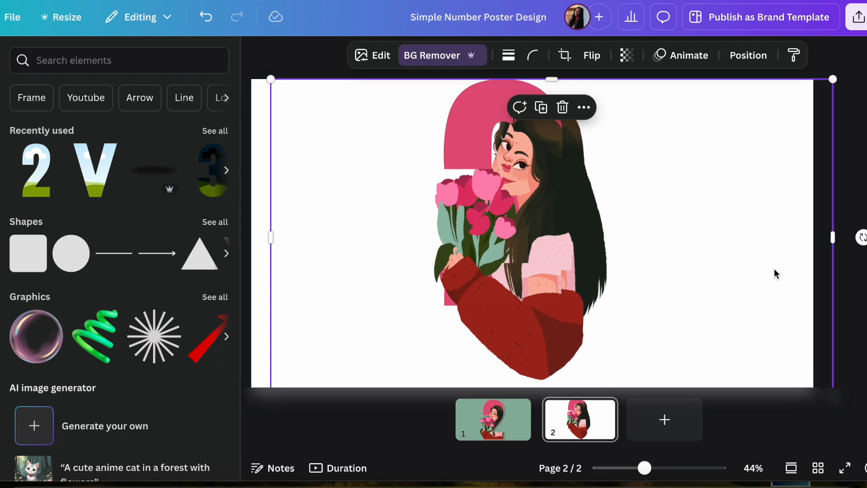
# Step: Crop the empty right side of the upper cut-out, shrink it slightly and realign it with the woman in the frame
pyautogui.moveTo(810, 236); pyautogui.dragTo(782, 236)
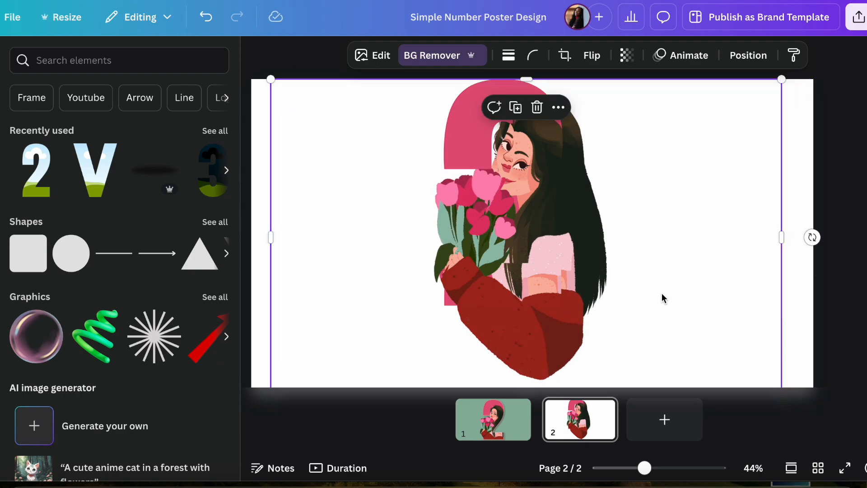
pyautogui.moveTo(782, 377)
pyautogui.mouseDown()
pyautogui.moveTo(763, 363)
pyautogui.moveTo(768, 371)
pyautogui.mouseUp()
pyautogui.moveTo(605, 226); pyautogui.dragTo(646, 233)
pyautogui.moveTo(769, 374)
pyautogui.mouseDown()
pyautogui.moveTo(753, 366)
pyautogui.moveTo(832, 379)
pyautogui.moveTo(776, 362)
pyautogui.mouseUp()
pyautogui.moveTo(584, 200)
pyautogui.mouseDown()
pyautogui.moveTo(577, 213)
pyautogui.moveTo(581, 207)
pyautogui.moveTo(571, 203)
pyautogui.moveTo(581, 203)
pyautogui.mouseUp()
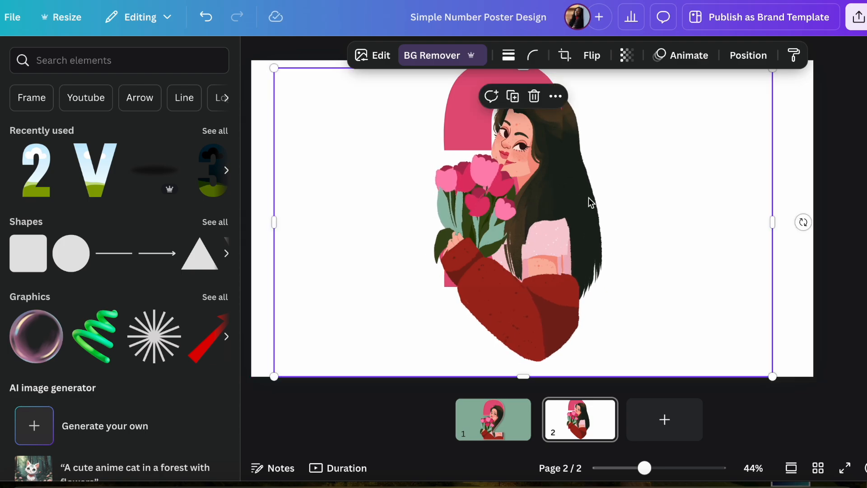
# Step: Delete the lowest cut-out illustration, directly above the background in the layer order
pyautogui.scroll(1, 573, 181)
pyautogui.click(556, 116)
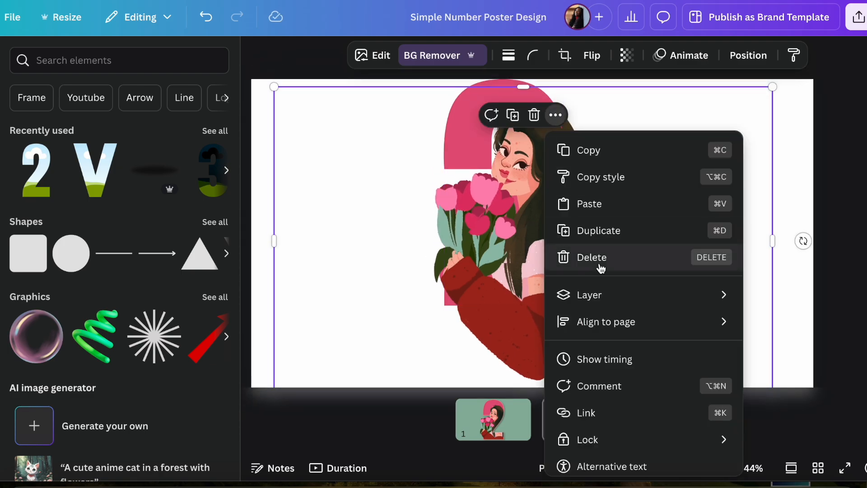
pyautogui.moveTo(634, 297)
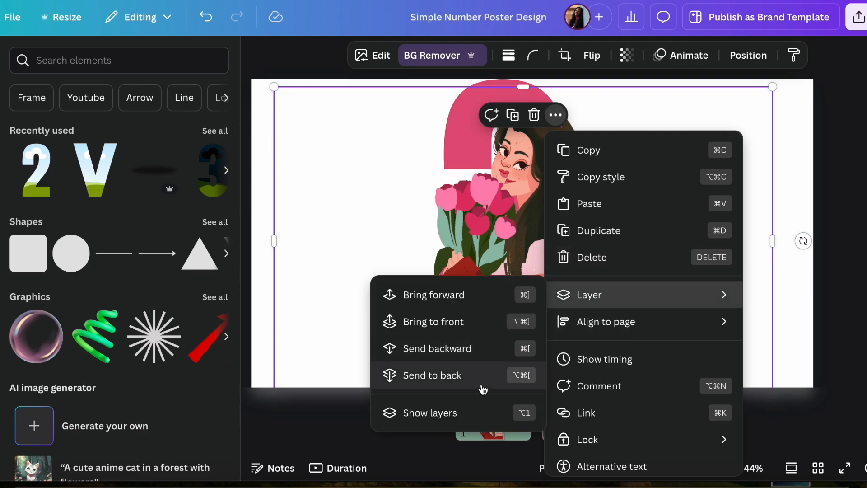
pyautogui.click(459, 413)
pyautogui.click(195, 266)
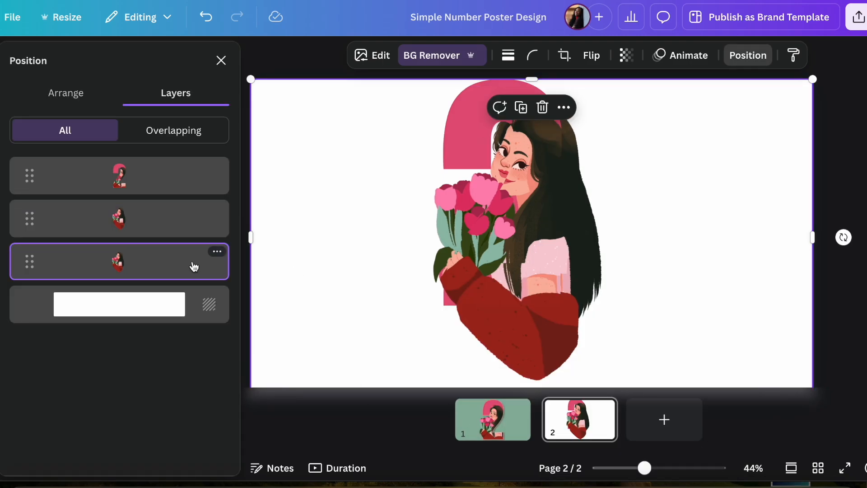
pyautogui.press('Delete')
# Step: Bring the remaining cut-out of the woman above the number 2 frame in the layer order
pyautogui.click(111, 222)
pyautogui.moveTo(111, 221); pyautogui.dragTo(162, 157)
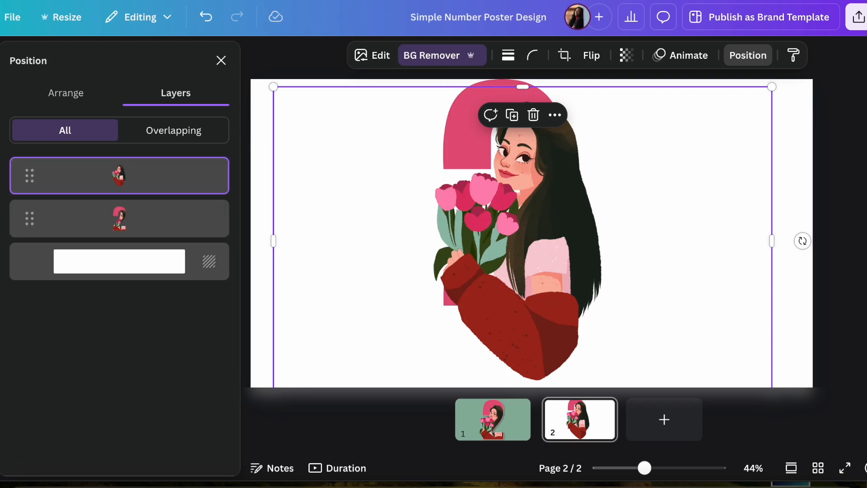
pyautogui.click(221, 60)
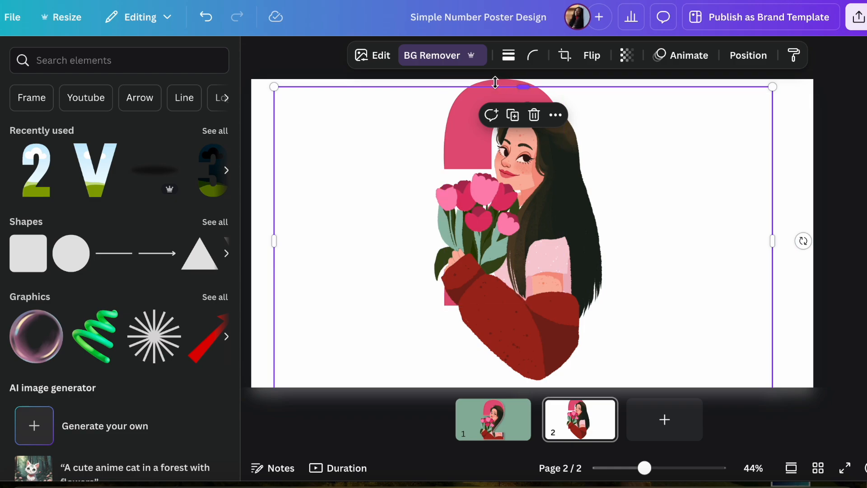
# Step: Add a solid border with a weight of 12 to the number 2 frame
pyautogui.click(467, 81)
pyautogui.click(520, 55)
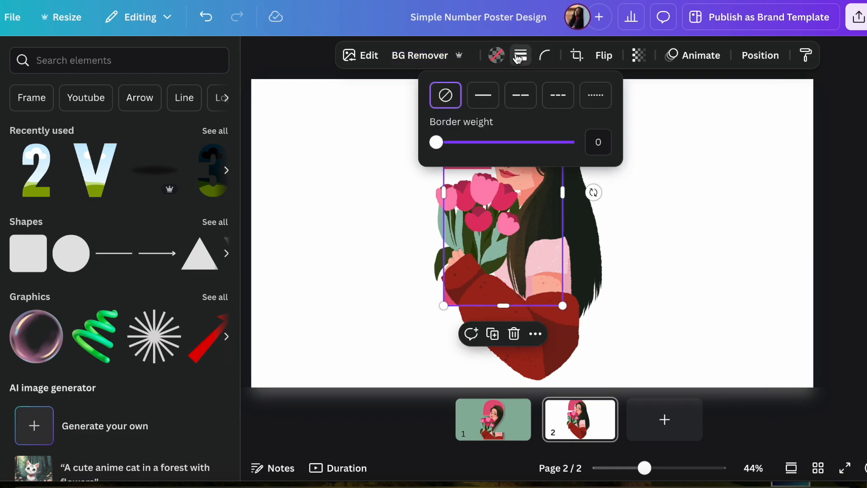
pyautogui.click(483, 95)
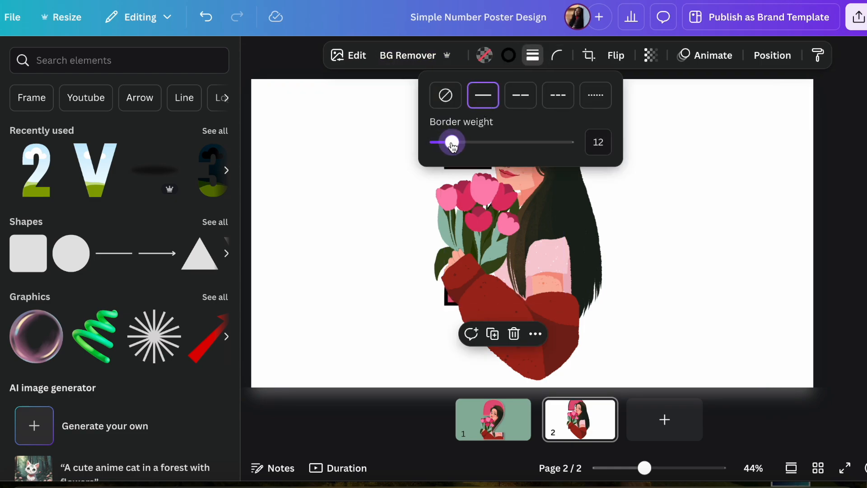
# Step: Try photo colors on the number 2 frame's border and settle on light pink #f3b3ab
pyautogui.click(508, 55)
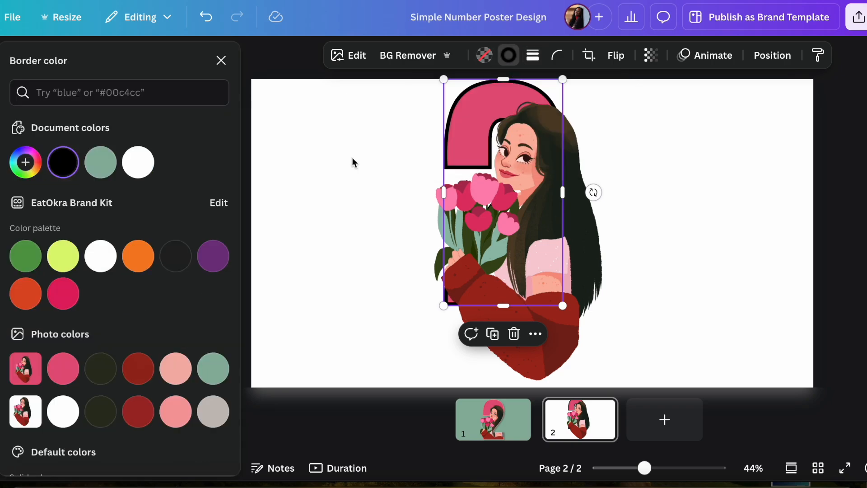
pyautogui.click(182, 373)
pyautogui.click(215, 376)
pyautogui.click(180, 376)
pyautogui.click(696, 232)
pyautogui.click(833, 182)
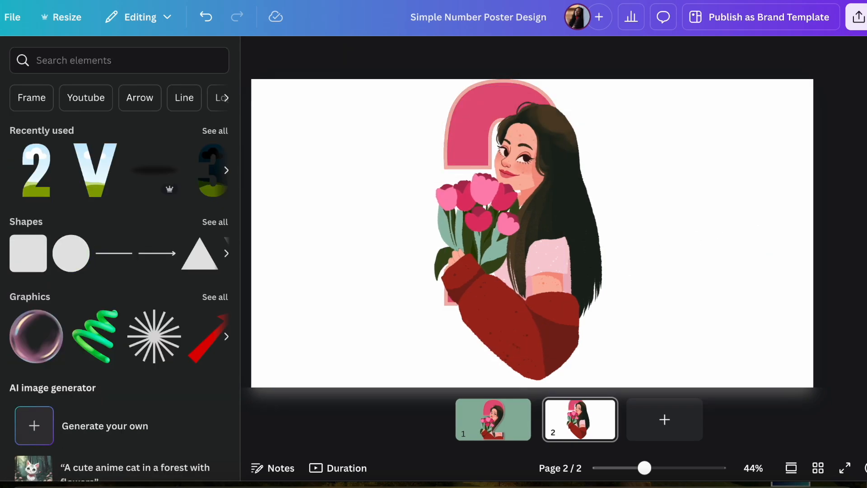
# Step: Crop the woman cut-out at the number 2's base and through her hair on the right, and move it clear of the number
pyautogui.click(549, 344)
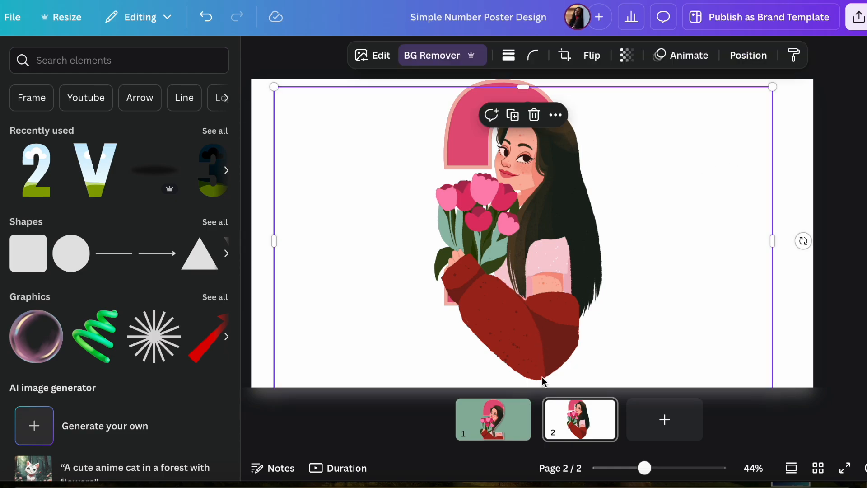
pyautogui.scroll(-1, 542, 376)
pyautogui.moveTo(527, 377); pyautogui.dragTo(532, 280)
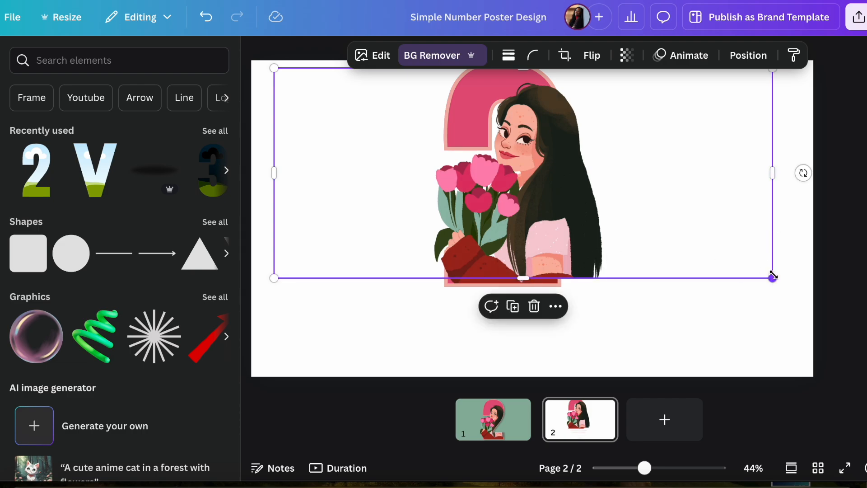
pyautogui.moveTo(773, 173); pyautogui.dragTo(498, 151)
pyautogui.moveTo(522, 179); pyautogui.dragTo(541, 180)
pyautogui.moveTo(539, 287); pyautogui.dragTo(532, 276)
pyautogui.moveTo(489, 215); pyautogui.dragTo(431, 325)
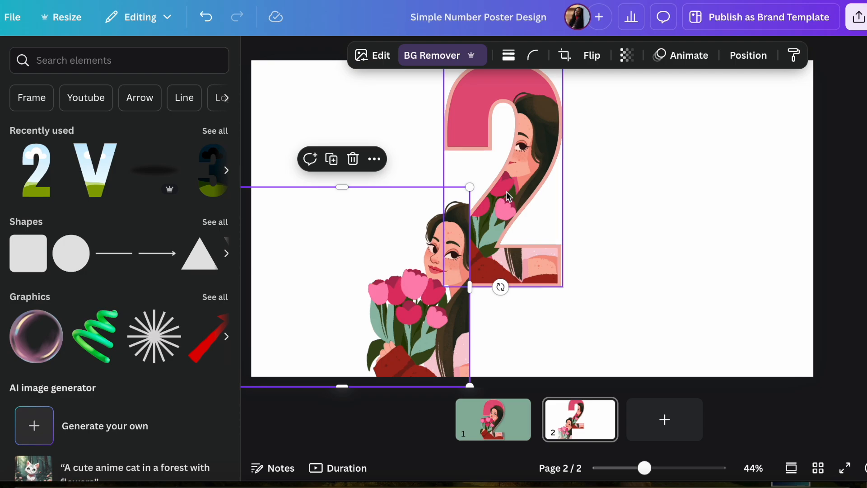
# Step: Lock the number 2 frame in place on the page
pyautogui.click(527, 148)
pyautogui.click(542, 320)
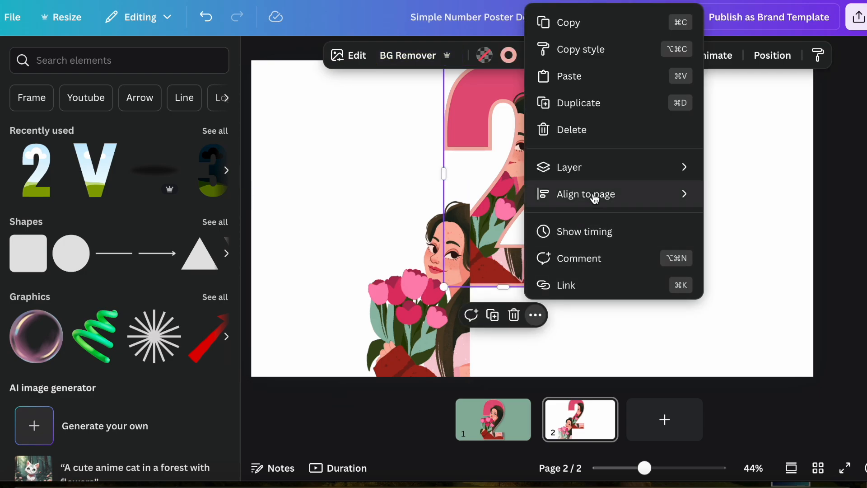
pyautogui.scroll(-3, 596, 181)
pyautogui.moveTo(587, 162)
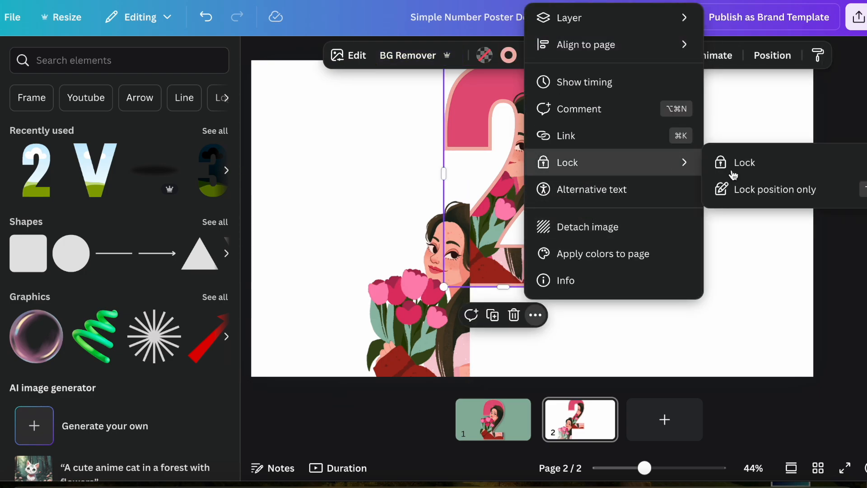
pyautogui.click(732, 168)
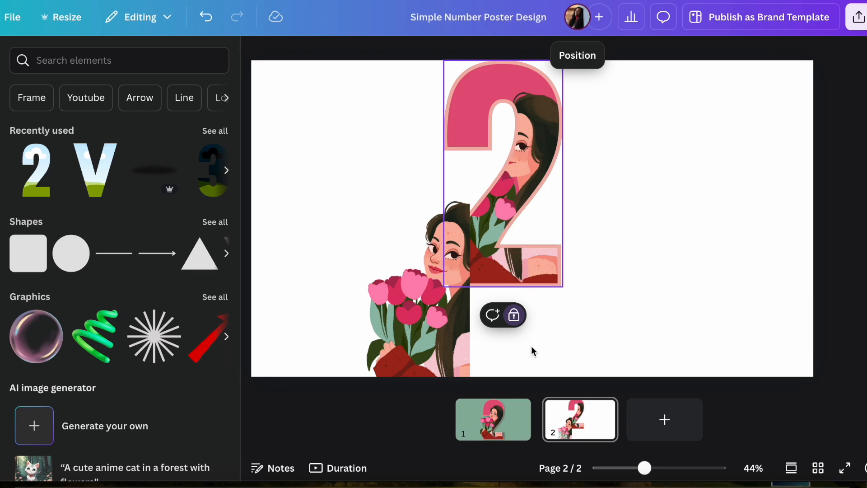
# Step: Align the cut-out with the woman inside the locked number 2 and crop its right side to the number's inner edge
pyautogui.moveTo(422, 332); pyautogui.dragTo(477, 225)
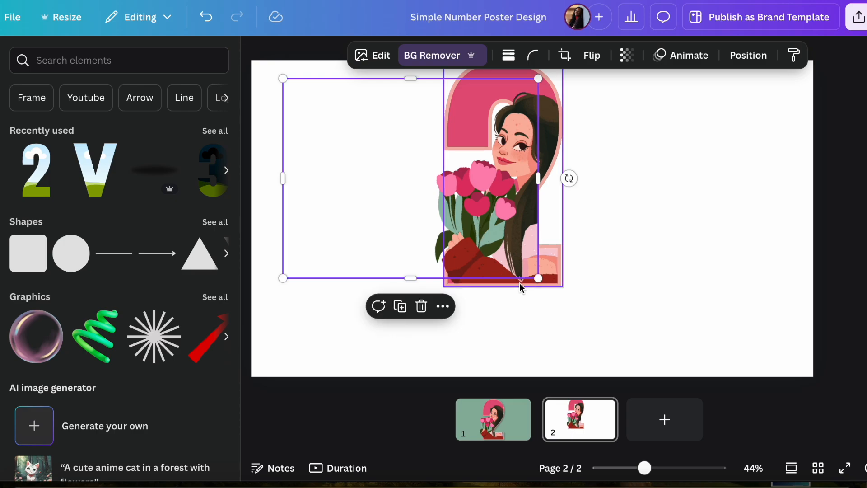
pyautogui.moveTo(540, 183); pyautogui.dragTo(497, 185)
pyautogui.click(510, 318)
pyautogui.click(472, 230)
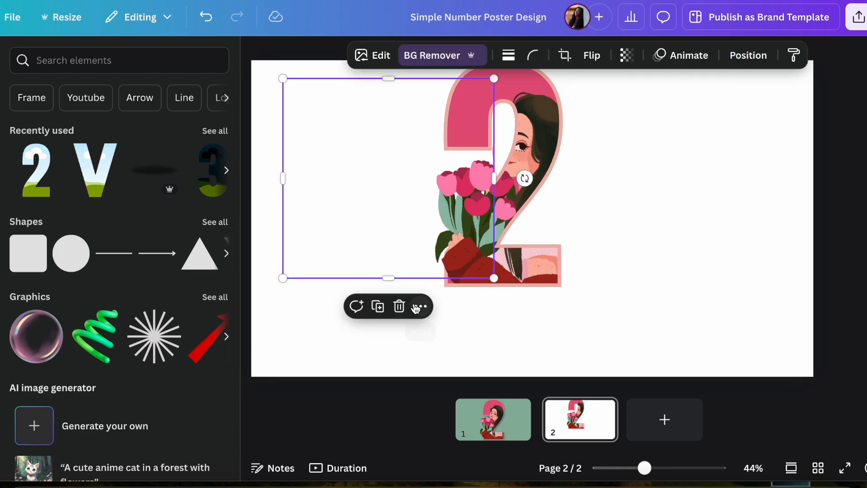
# Step: Duplicate the cropped cut-out in place, extend the copy rightward to include the whole face, and crop its lower edge beneath the chin
pyautogui.moveTo(454, 245); pyautogui.dragTo(451, 243)
pyautogui.moveTo(494, 178); pyautogui.dragTo(531, 179)
pyautogui.moveTo(405, 278); pyautogui.dragTo(404, 181)
pyautogui.click(479, 334)
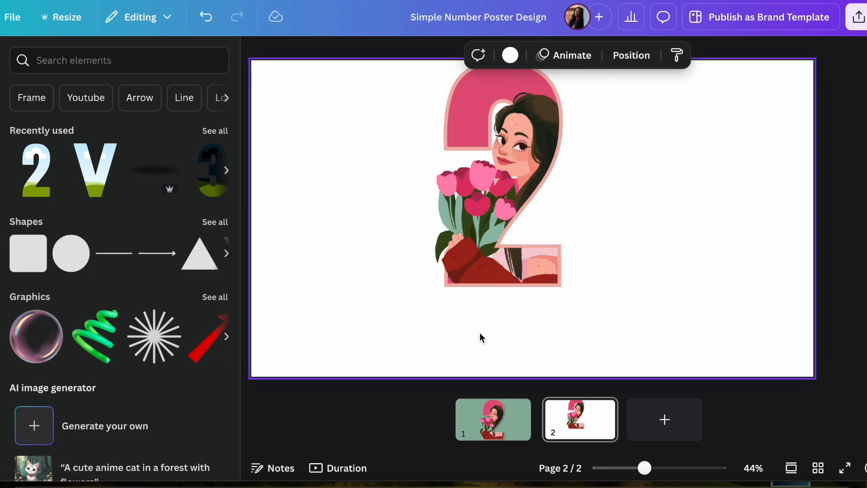
pyautogui.click(516, 175)
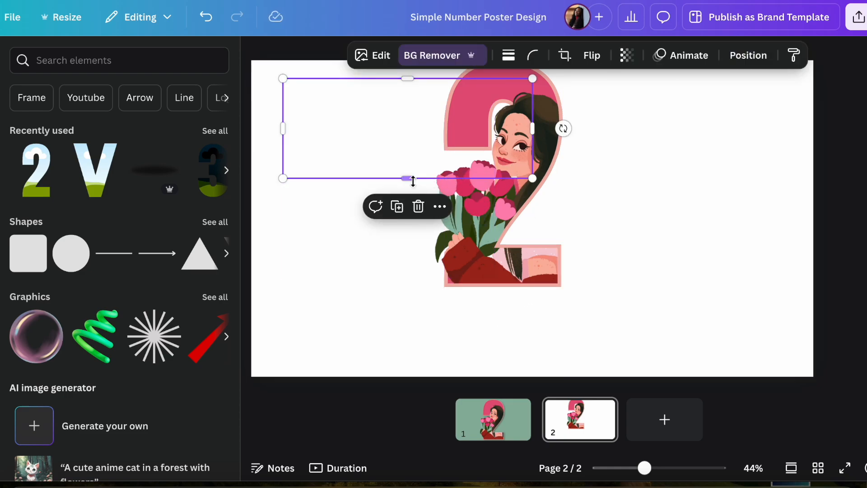
pyautogui.moveTo(410, 182); pyautogui.dragTo(407, 184)
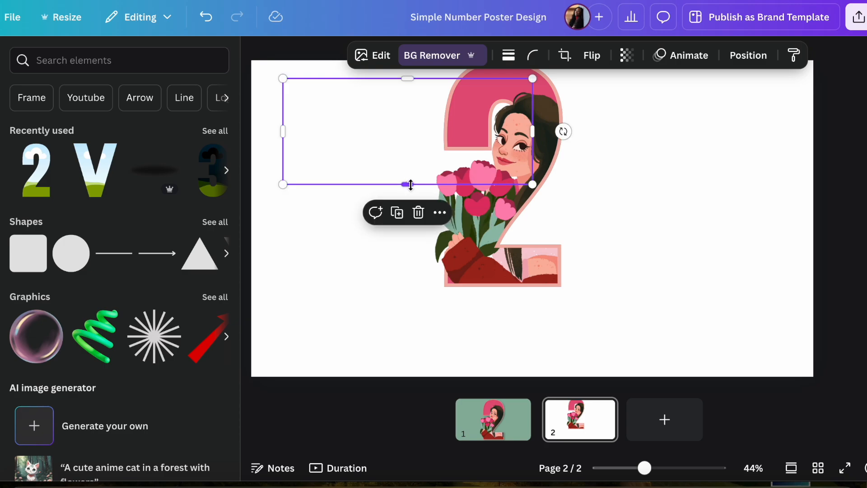
pyautogui.click(610, 239)
pyautogui.scroll(1, 576, 225)
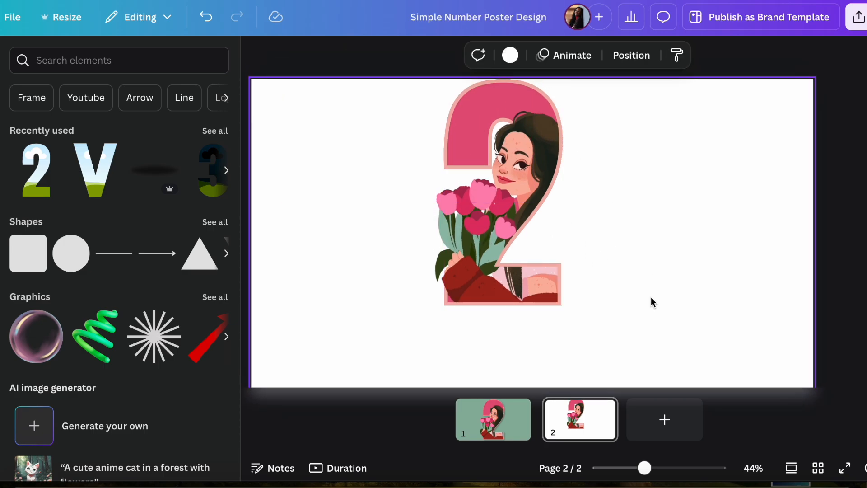
# Step: Unlock the number 2 frame and move it together with both cut-outs to the middle of the page
pyautogui.click(542, 92)
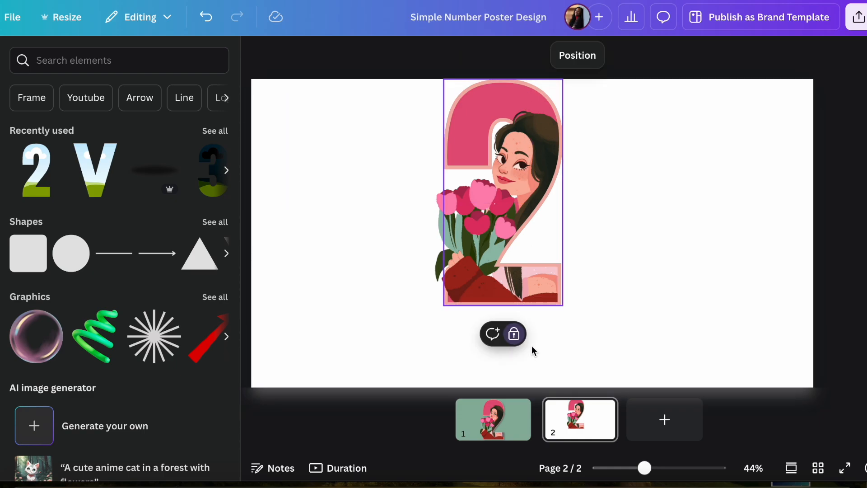
pyautogui.click(516, 335)
pyautogui.click(744, 355)
pyautogui.moveTo(772, 367); pyautogui.dragTo(290, 90)
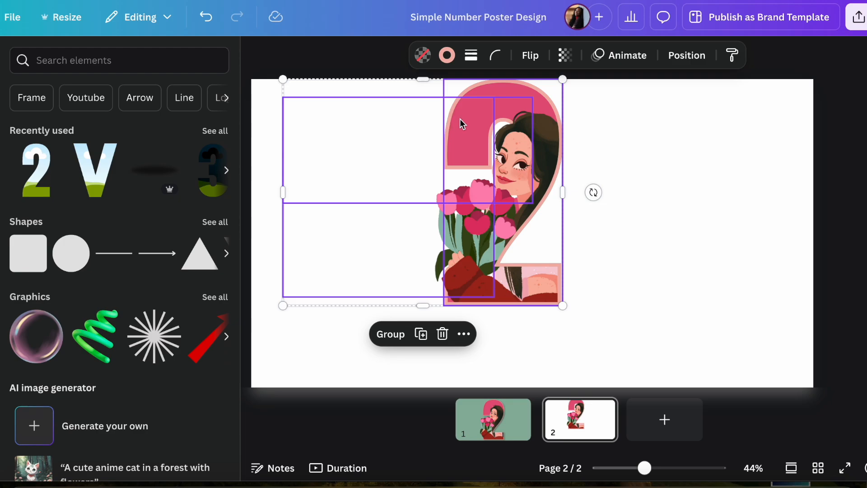
pyautogui.moveTo(500, 123); pyautogui.dragTo(513, 162)
pyautogui.click(839, 168)
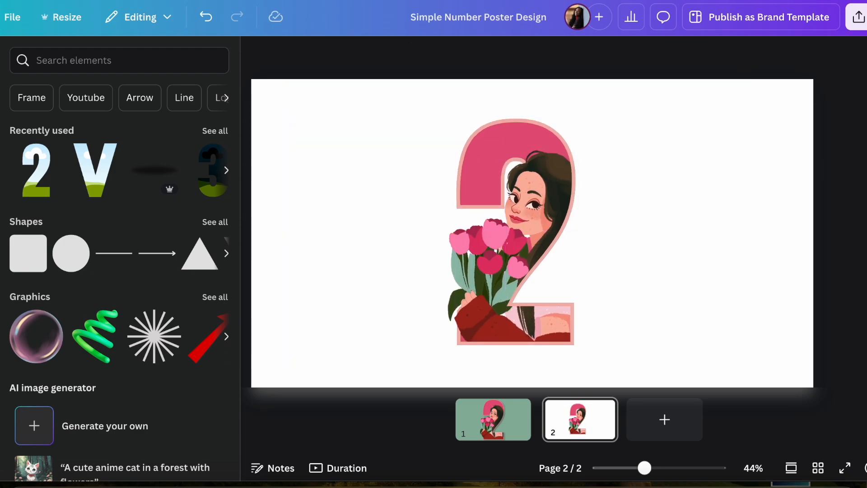
# Step: Group the number 2 frame with both woman cut-outs
pyautogui.moveTo(399, 124); pyautogui.dragTo(638, 356)
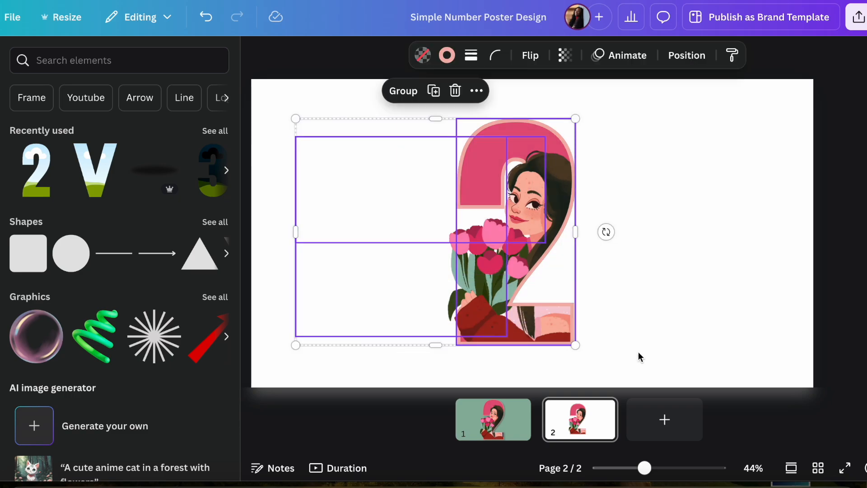
pyautogui.click(402, 92)
pyautogui.click(680, 163)
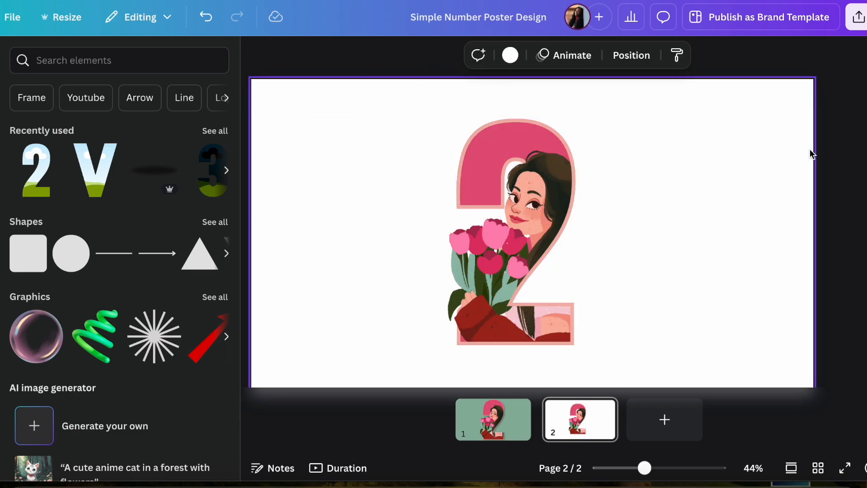
# Step: Download only page 2 as a PNG with a transparent background
pyautogui.click(861, 23)
pyautogui.click(672, 283)
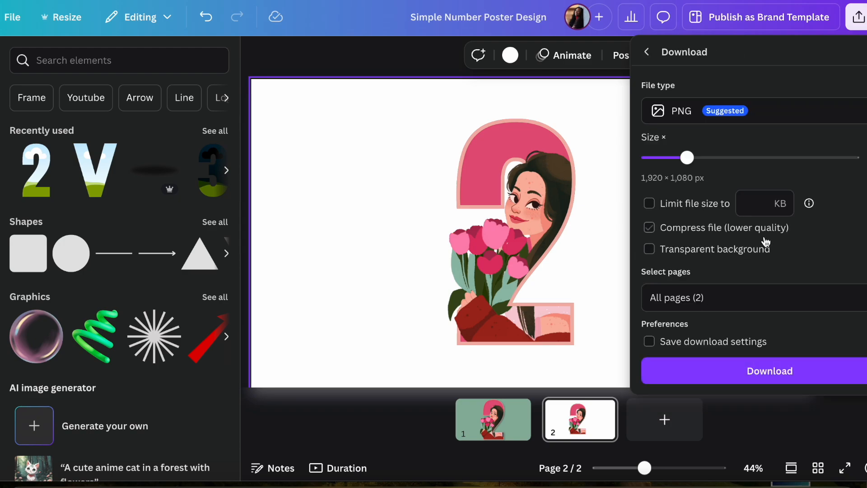
pyautogui.click(854, 289)
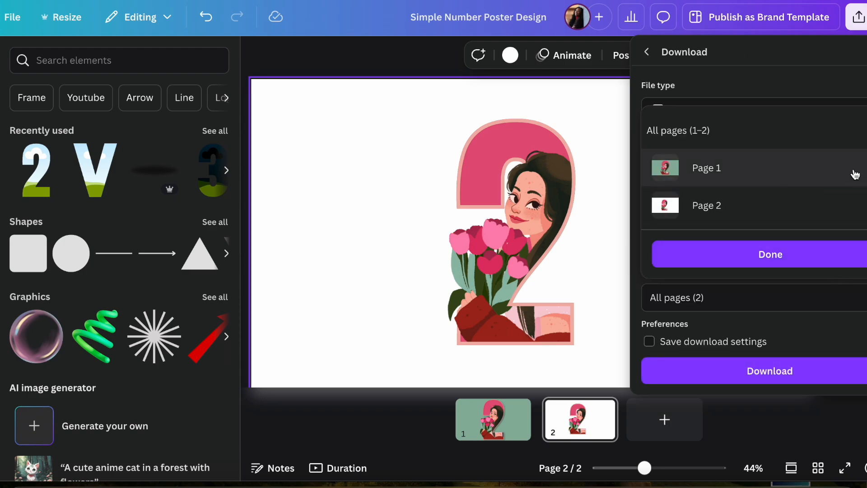
pyautogui.click(863, 131)
pyautogui.click(863, 205)
pyautogui.click(778, 261)
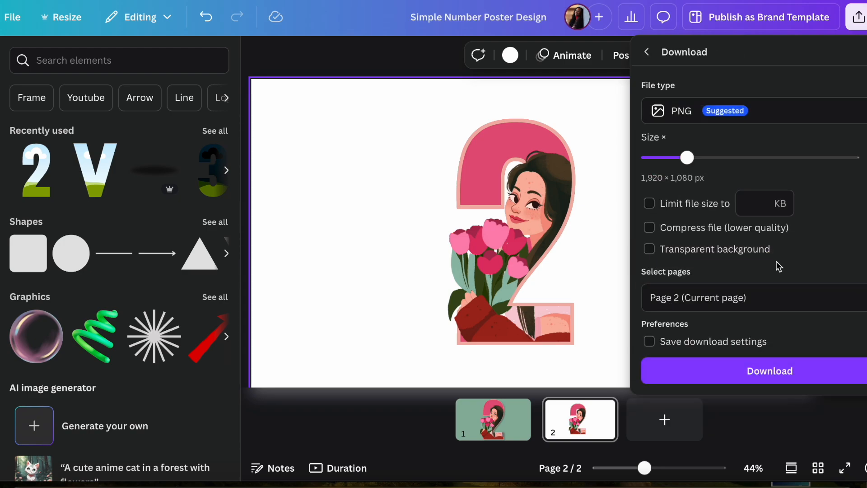
pyautogui.click(674, 250)
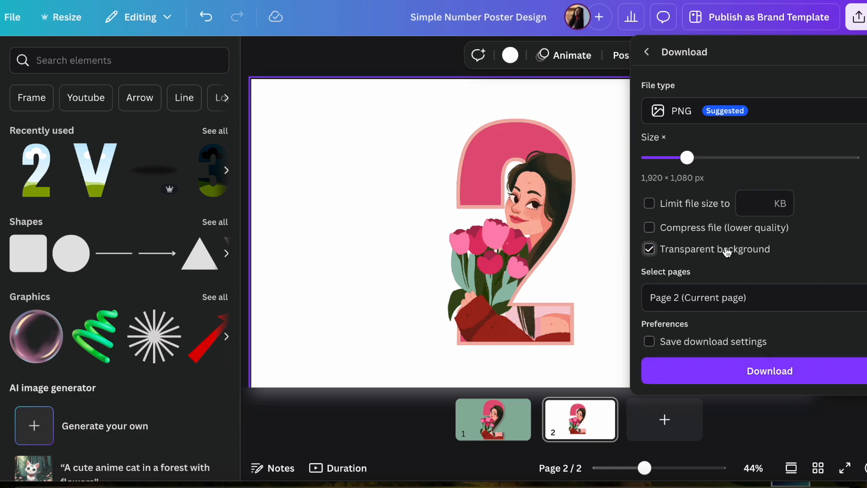
pyautogui.click(750, 375)
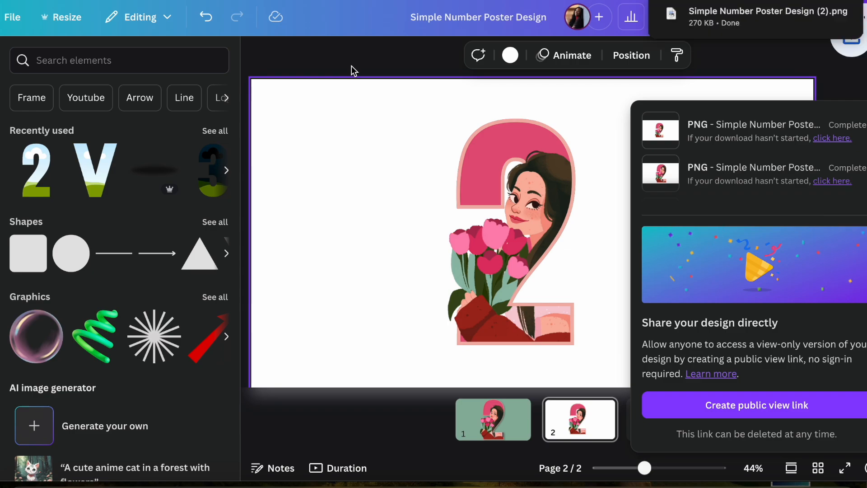
pyautogui.click(258, 64)
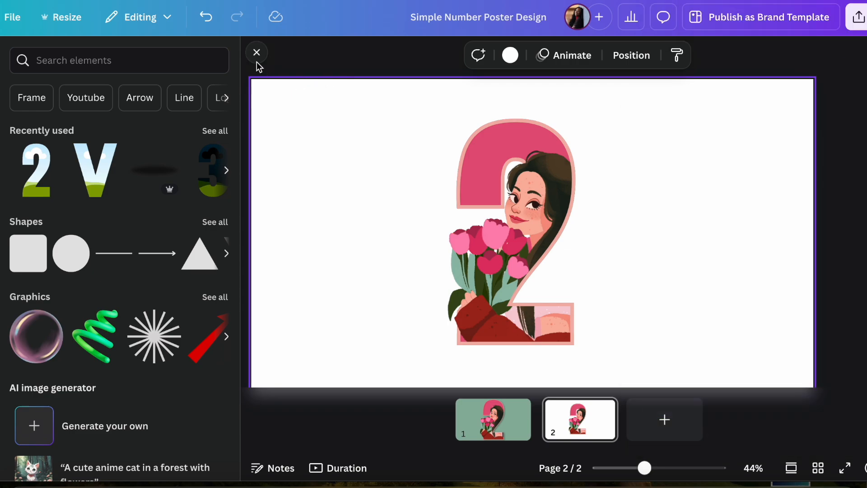
pyautogui.click(257, 53)
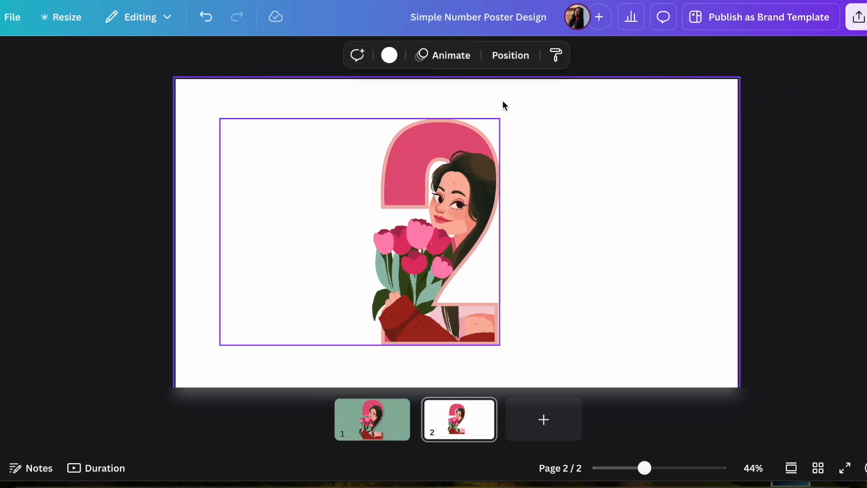
# Step: Add a blank third page and place the downloaded Simple Number Poster Design (2).png on it
pyautogui.click(849, 1)
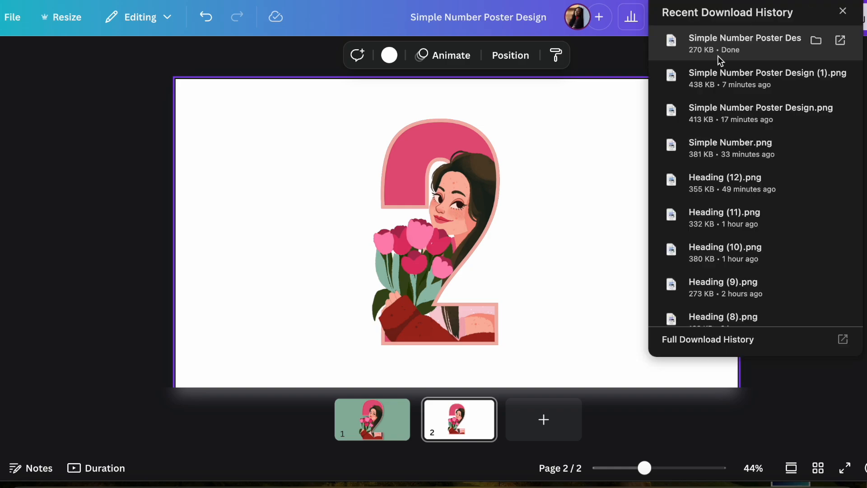
pyautogui.click(545, 420)
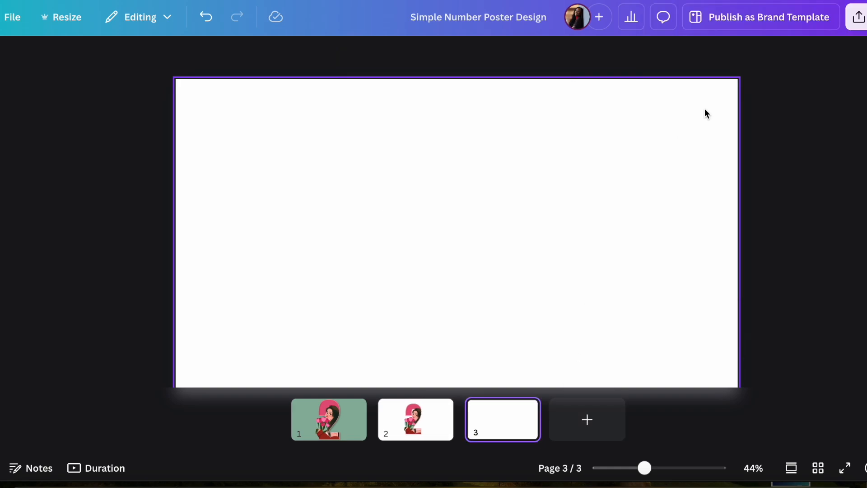
pyautogui.click(841, 4)
pyautogui.moveTo(728, 49); pyautogui.dragTo(502, 200)
# Step: Crop the empty margins around the number 2 image on page 3
pyautogui.moveTo(597, 235); pyautogui.dragTo(491, 226)
pyautogui.moveTo(305, 233); pyautogui.dragTo(409, 251)
pyautogui.moveTo(447, 335); pyautogui.dragTo(446, 309)
pyautogui.moveTo(448, 141); pyautogui.dragTo(714, 149)
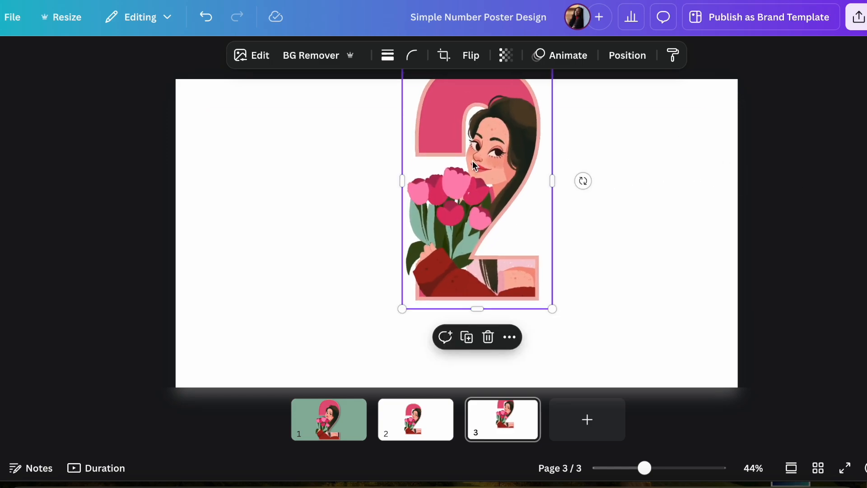
# Step: Enlarge the number 2 image to nearly the full page height and position it near the page's center
pyautogui.moveTo(476, 167); pyautogui.dragTo(396, 208)
pyautogui.moveTo(475, 353); pyautogui.dragTo(499, 388)
pyautogui.moveTo(418, 296); pyautogui.dragTo(460, 272)
pyautogui.moveTo(482, 235); pyautogui.dragTo(488, 241)
pyautogui.moveTo(494, 205); pyautogui.dragTo(501, 206)
pyautogui.click(658, 214)
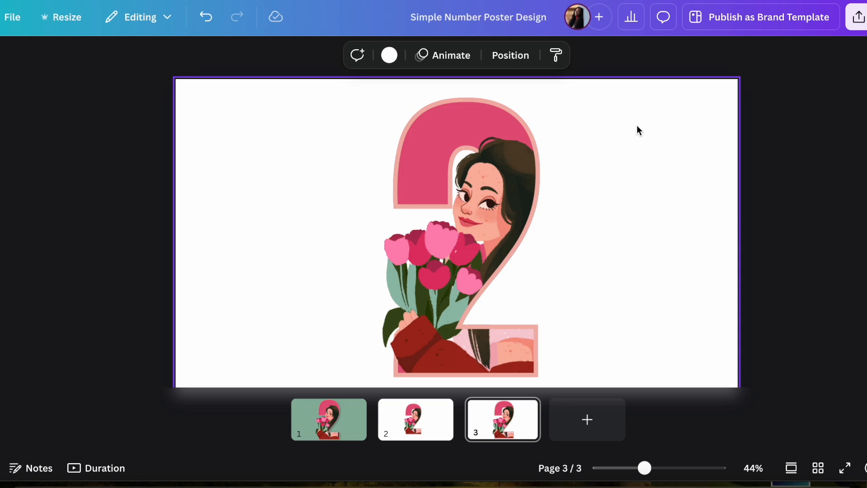
# Step: Try gradient backgrounds on page 3 and apply the yellow-to-pink one
pyautogui.click(389, 54)
pyautogui.scroll(-5, 221, 322)
pyautogui.scroll(-1, 221, 322)
pyautogui.click(175, 372)
pyautogui.click(221, 375)
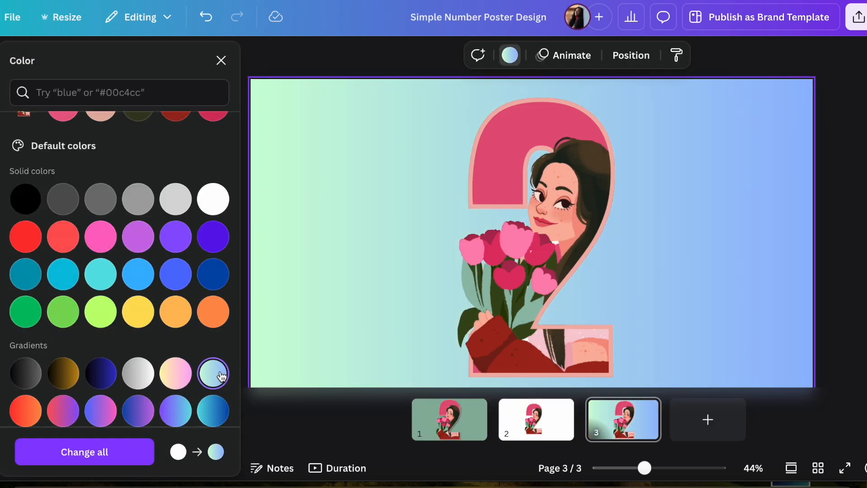
pyautogui.click(175, 372)
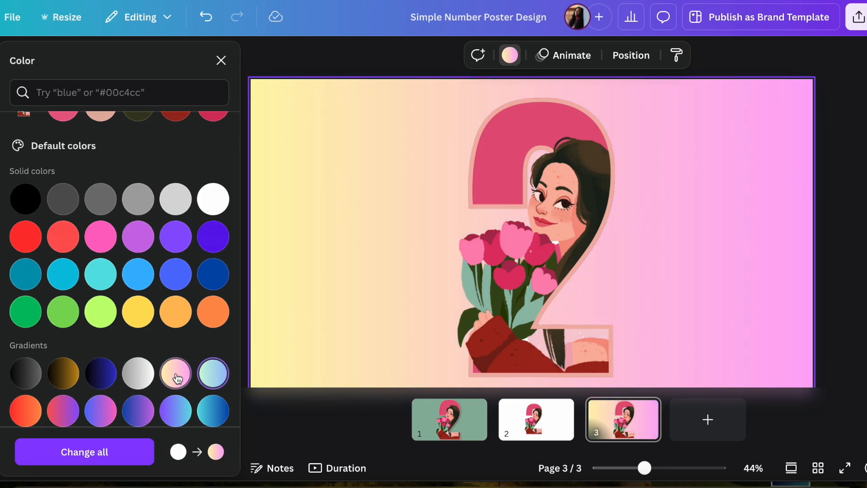
# Step: Shift the number 2 image slightly left and apply a Drop shadow effect to it
pyautogui.click(544, 266)
pyautogui.moveTo(544, 266); pyautogui.dragTo(454, 268)
pyautogui.click(257, 55)
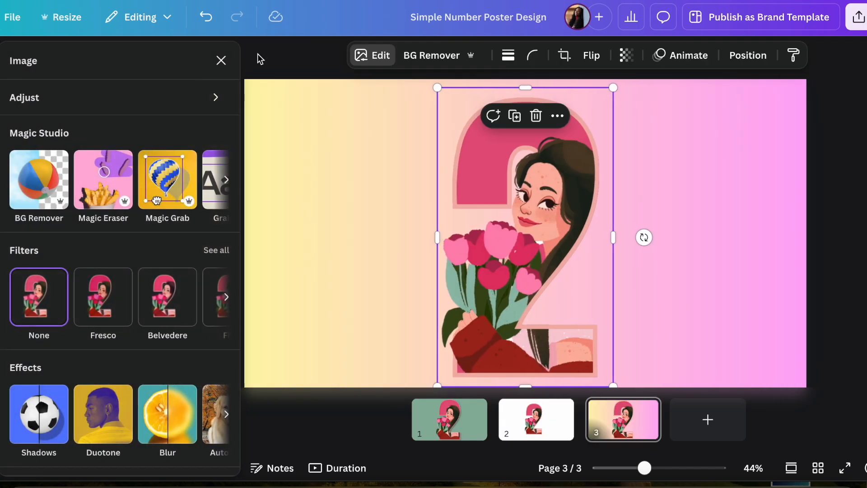
pyautogui.scroll(-3, 119, 274)
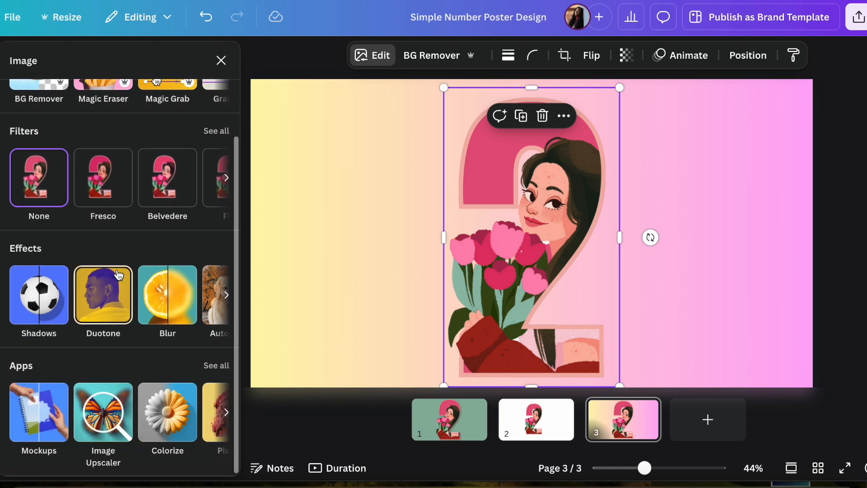
pyautogui.click(38, 296)
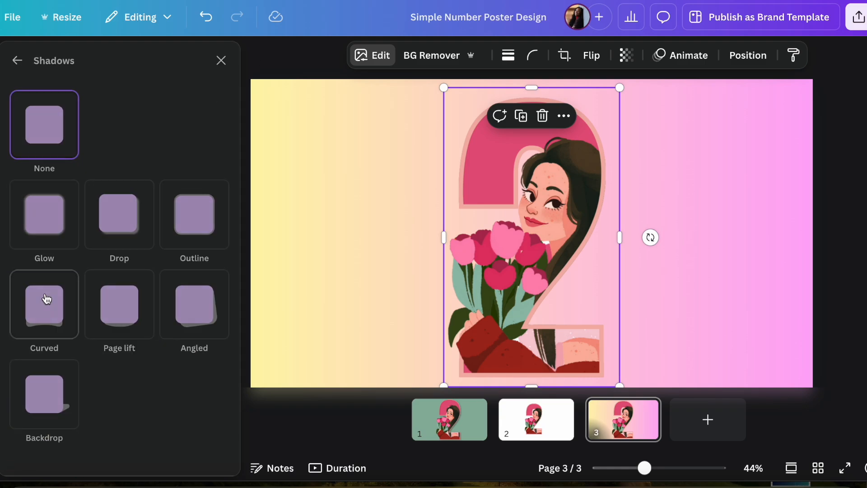
pyautogui.click(101, 231)
pyautogui.scroll(-5, 95, 335)
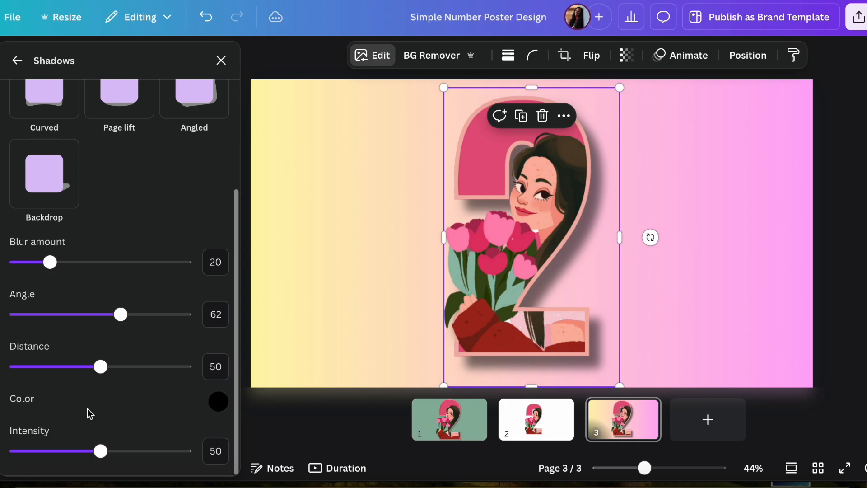
# Step: Refine the drop shadow to intensity 41, distance 15 and blur amount 15
pyautogui.moveTo(101, 450); pyautogui.dragTo(70, 452)
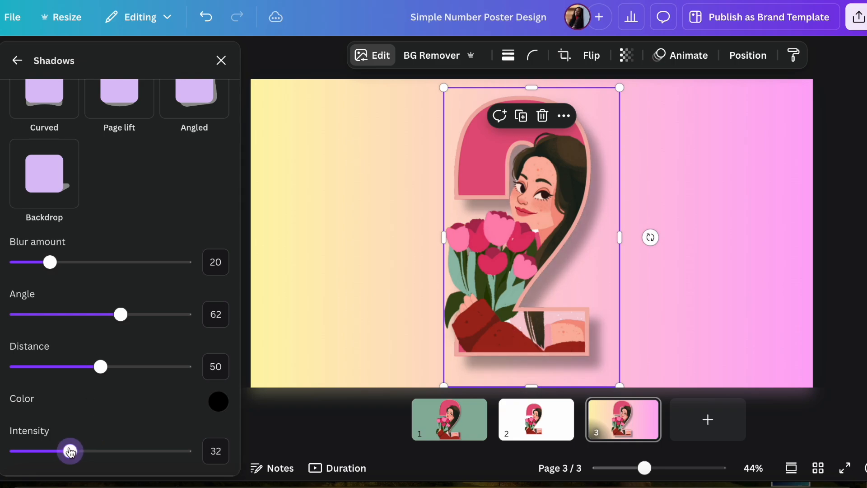
pyautogui.moveTo(100, 367); pyautogui.dragTo(58, 371)
pyautogui.moveTo(70, 452); pyautogui.dragTo(85, 454)
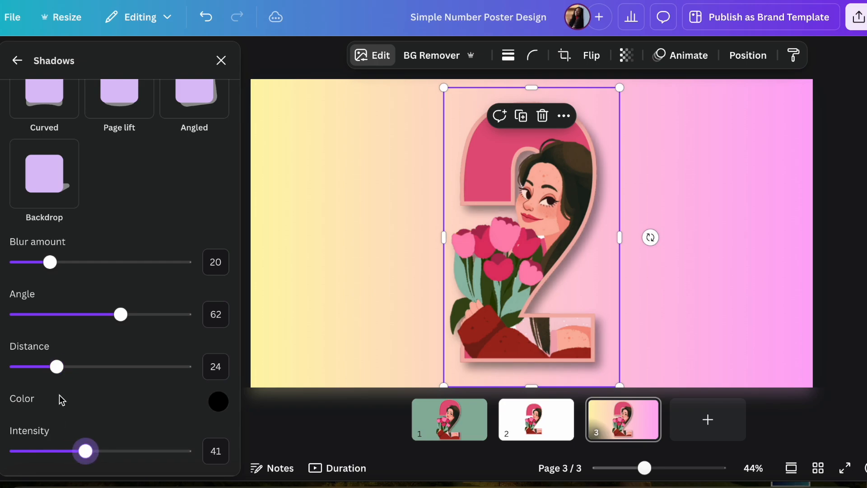
pyautogui.moveTo(55, 367); pyautogui.dragTo(42, 370)
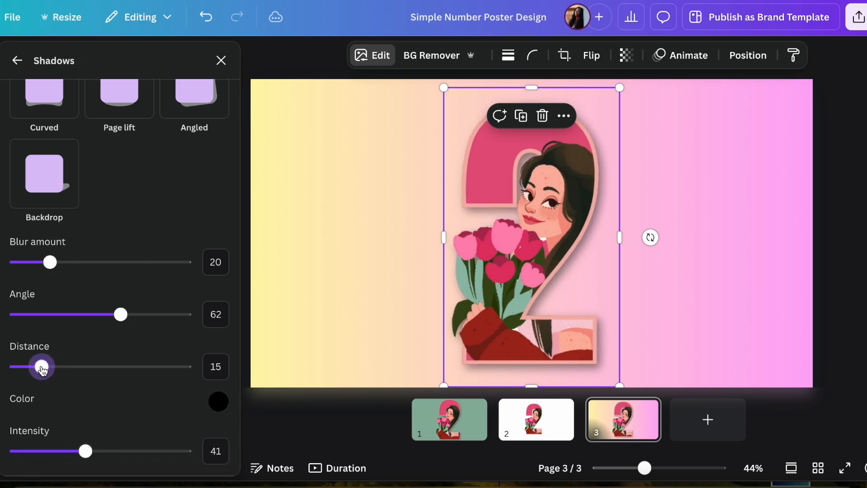
pyautogui.moveTo(50, 262); pyautogui.dragTo(42, 269)
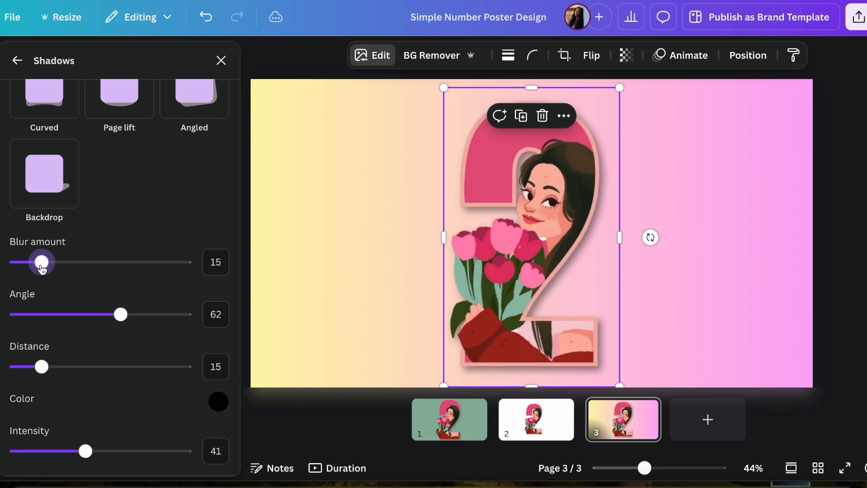
pyautogui.click(221, 60)
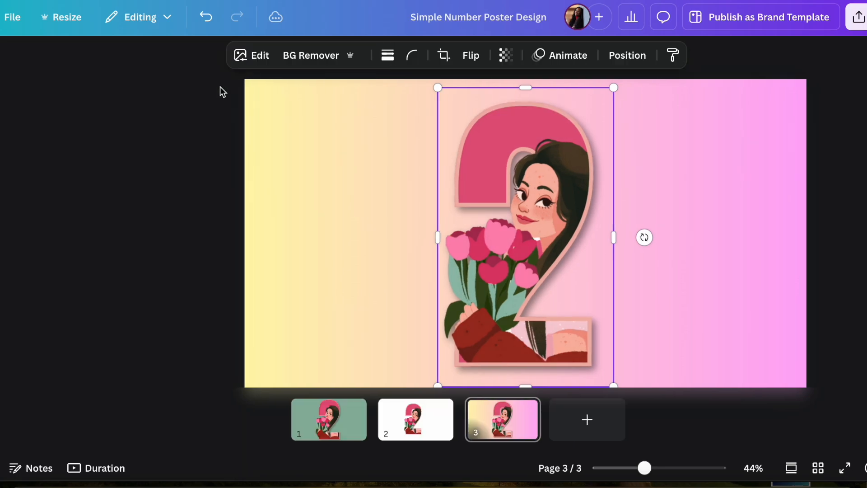
pyautogui.click(175, 160)
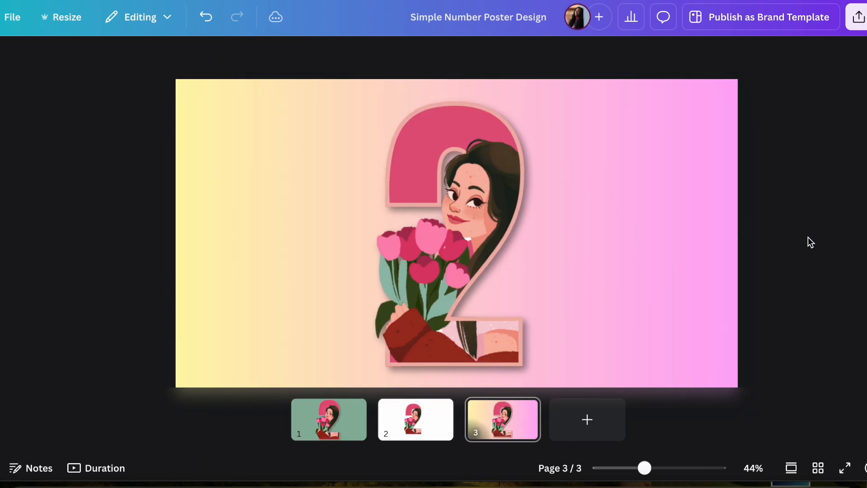